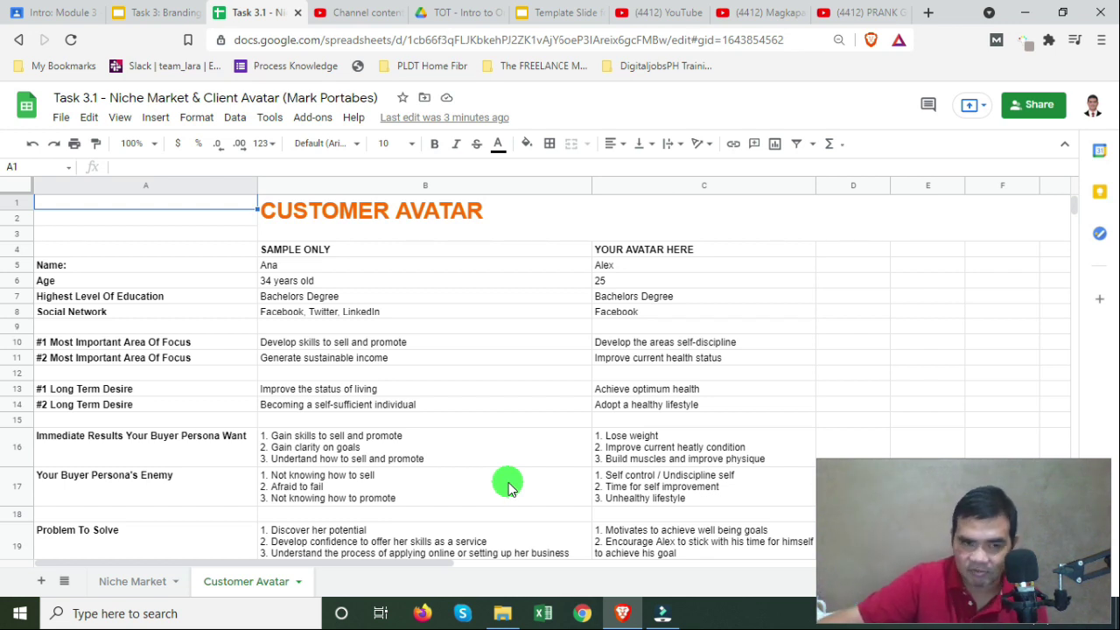
- Look over the Customer Avatar sheet, highlighting the avatar entries in C5:C19 beside the sample column
{"action": "scroll", "coordinate": [503, 487], "scroll_direction": "down", "scroll_amount": 2}
{"action": "scroll", "coordinate": [429, 495], "scroll_direction": "up", "scroll_amount": 2}
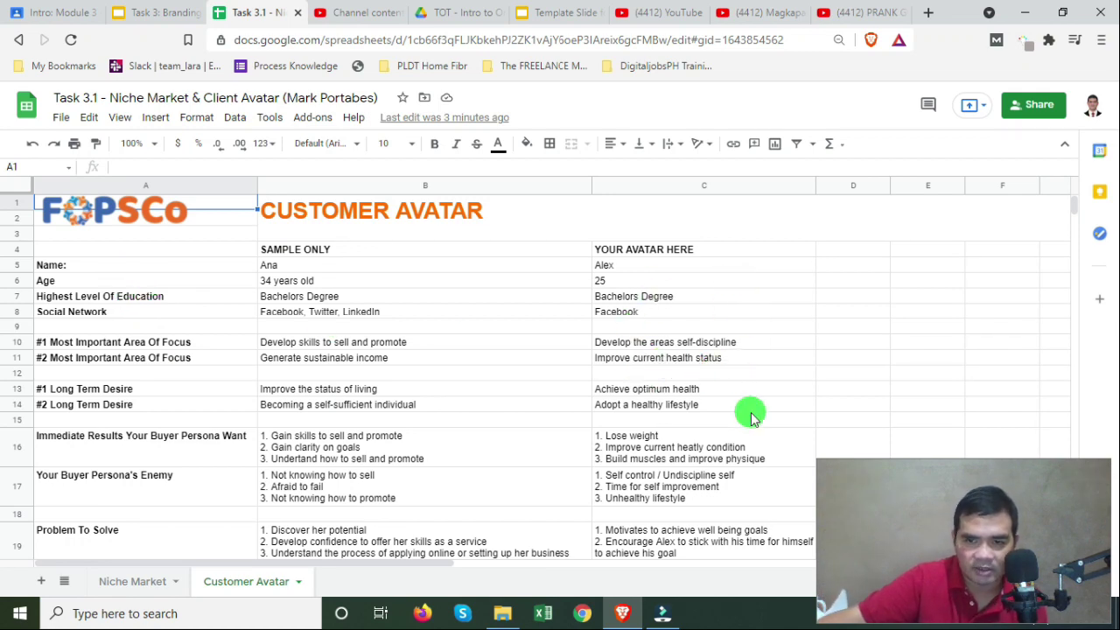
{"action": "scroll", "coordinate": [737, 427], "scroll_direction": "down", "scroll_amount": 3}
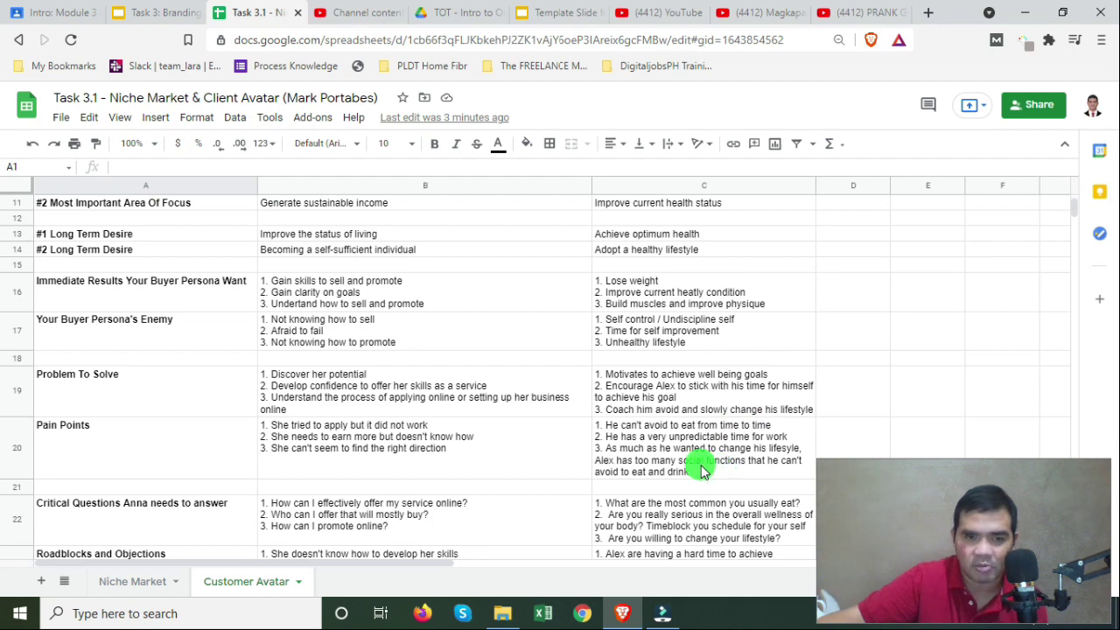
{"action": "scroll", "coordinate": [713, 467], "scroll_direction": "up", "scroll_amount": 3}
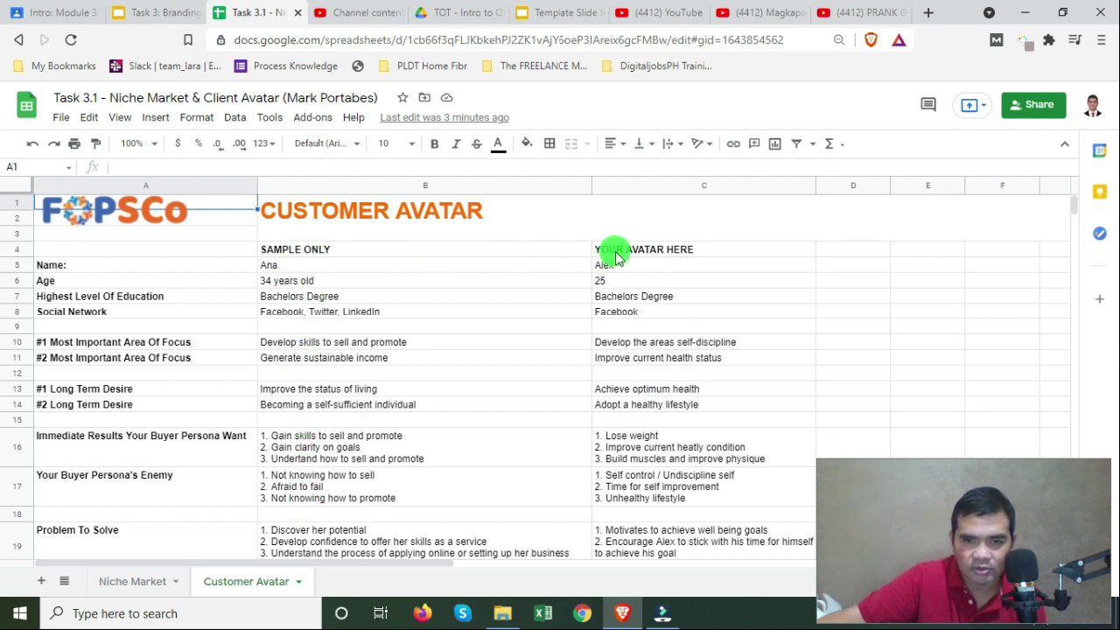
{"action": "left_click_drag", "start_coordinate": [620, 266], "coordinate": [691, 499]}
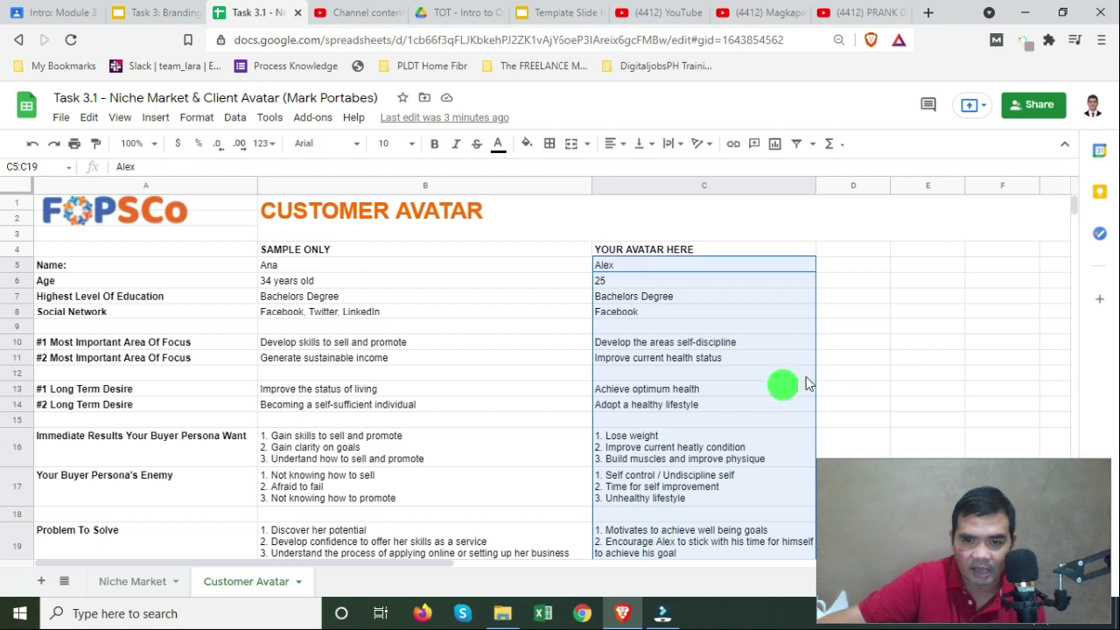
{"action": "left_click", "coordinate": [901, 358]}
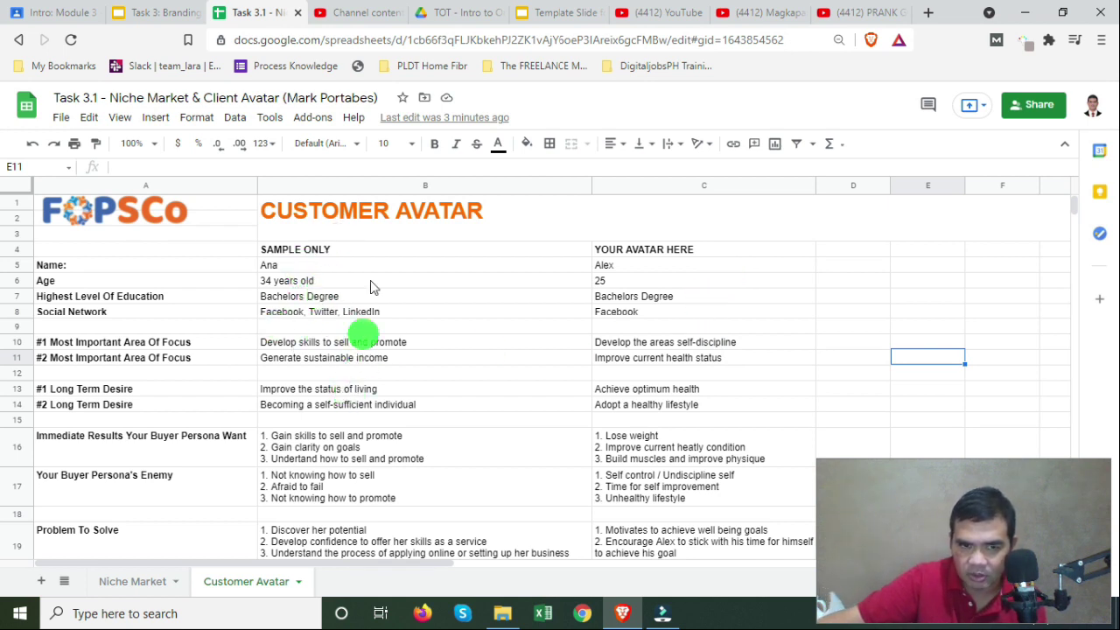
- Review the avatar's name, age, highest level of education and social network entries in C5:C8
{"action": "left_click", "coordinate": [669, 265]}
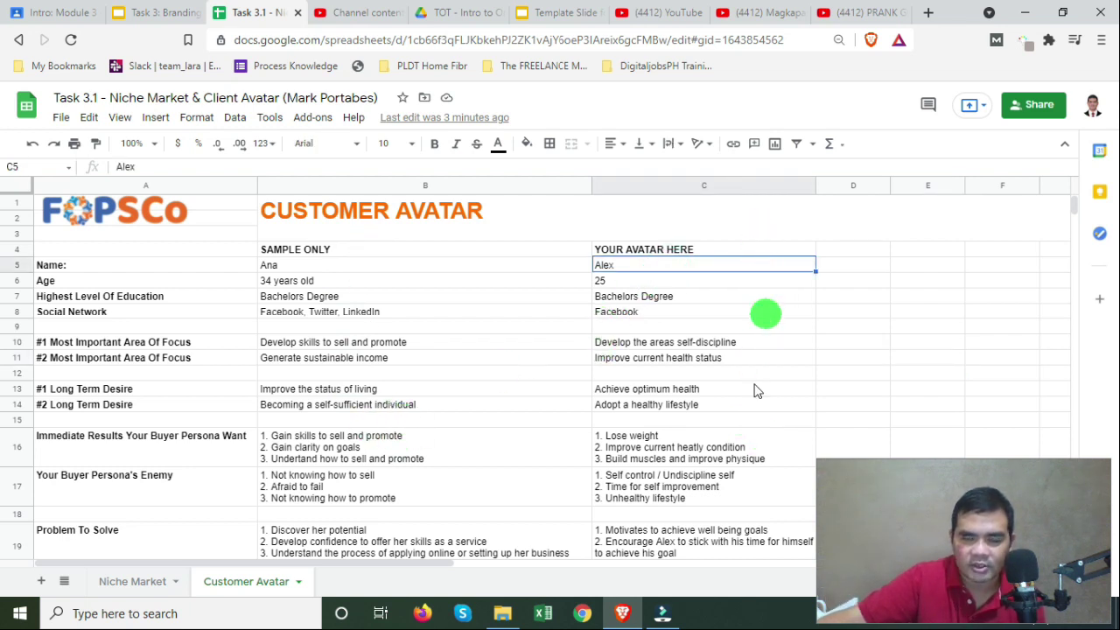
{"action": "left_click", "coordinate": [733, 449]}
{"action": "left_click", "coordinate": [706, 262]}
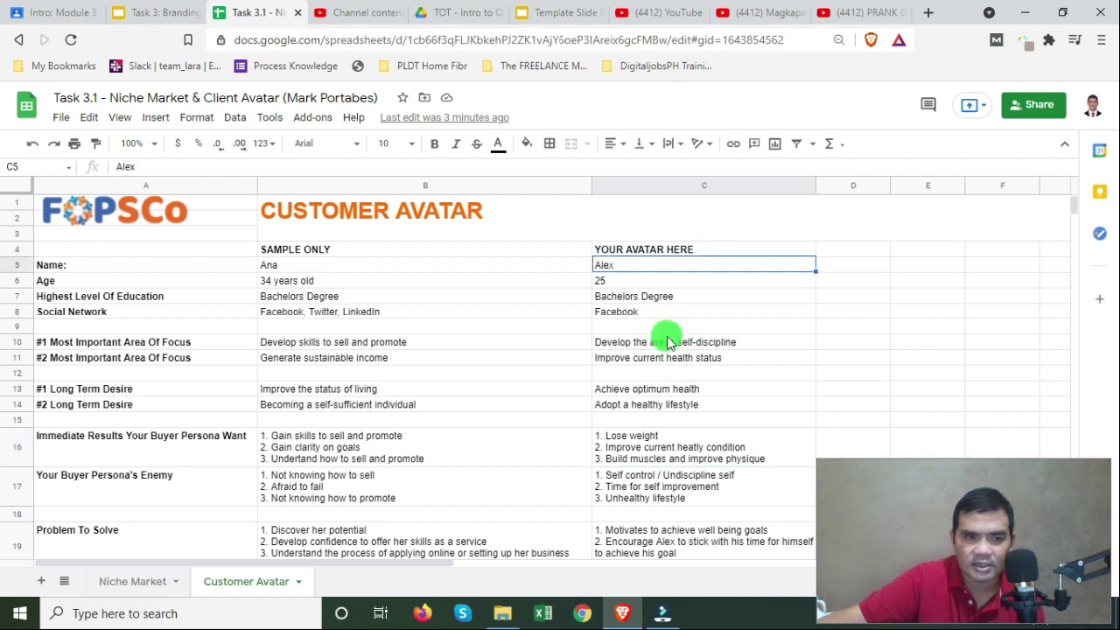
{"action": "left_click", "coordinate": [665, 286]}
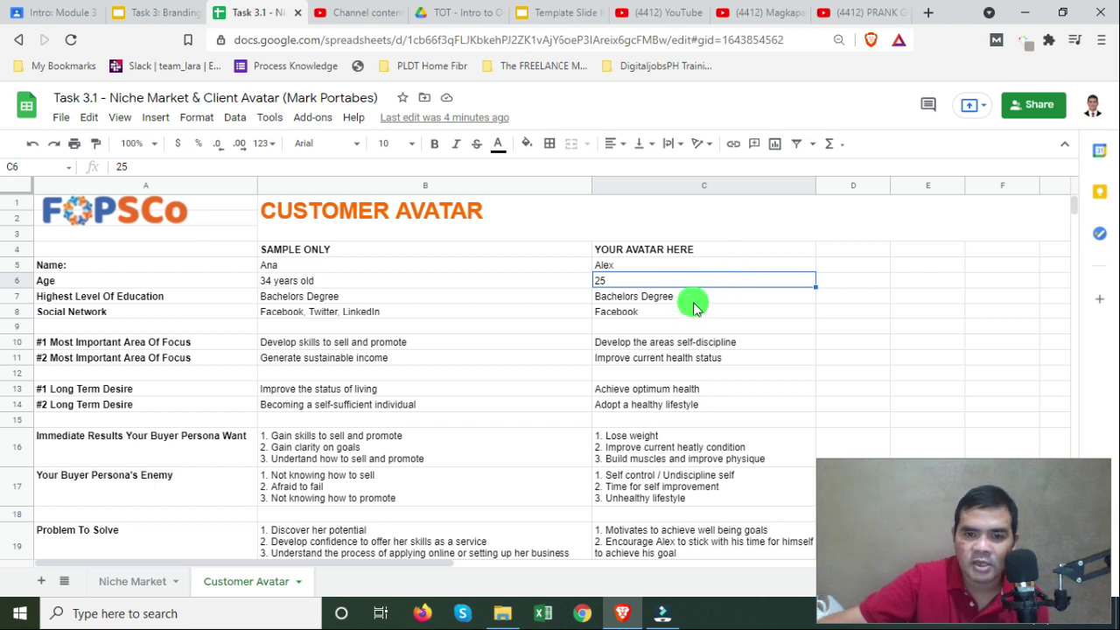
{"action": "left_click", "coordinate": [698, 300]}
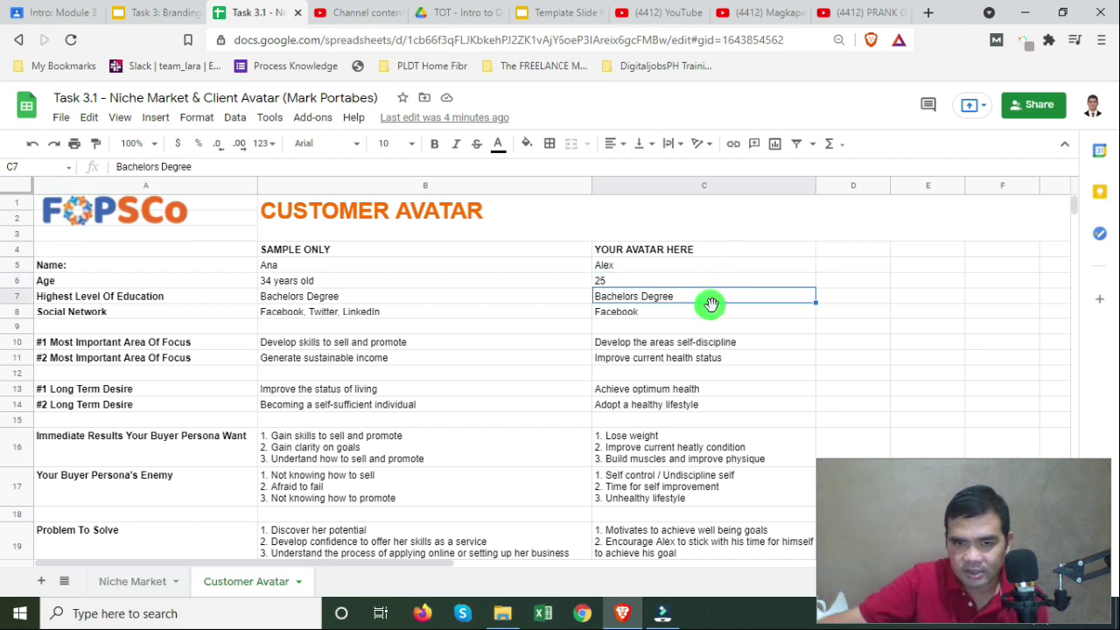
{"action": "left_click", "coordinate": [725, 327]}
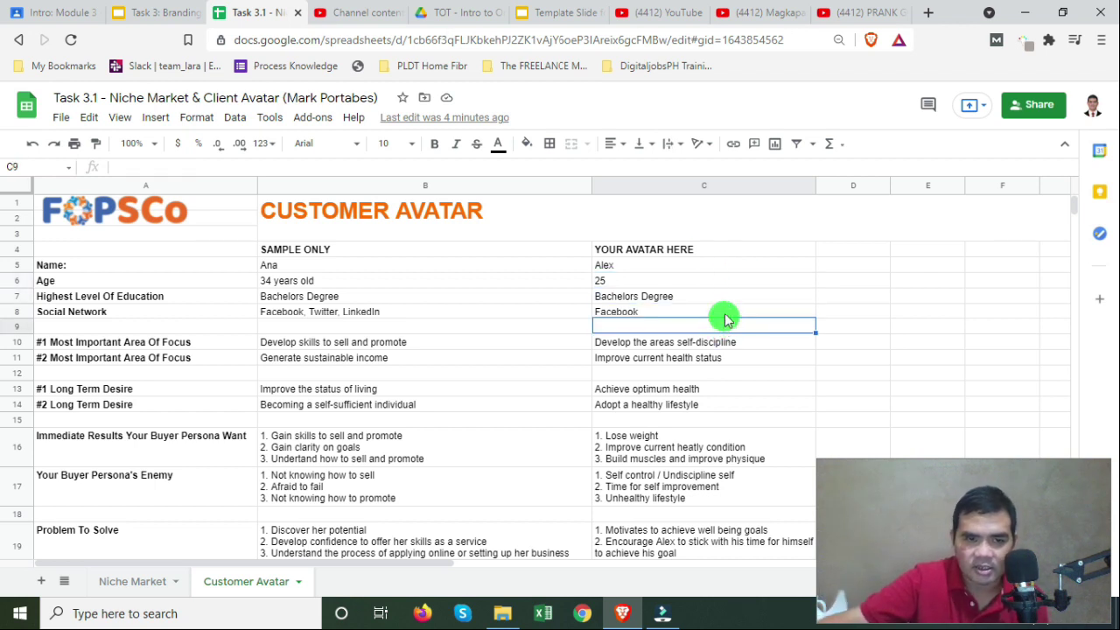
{"action": "left_click", "coordinate": [723, 311]}
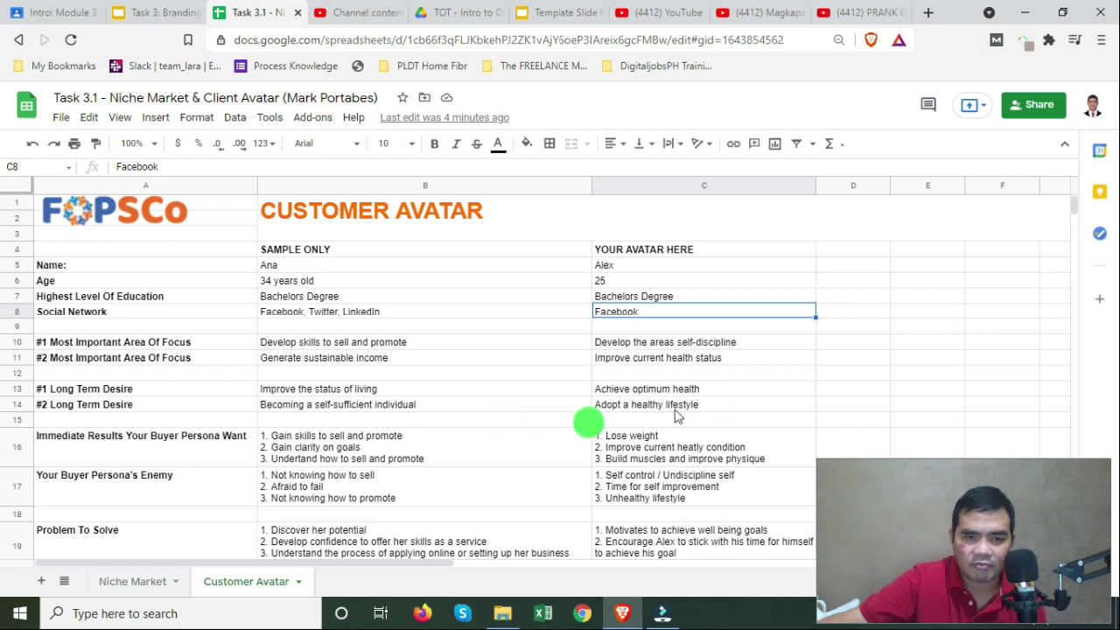
- Examine the avatar's two most important areas of focus in C10 and C11
{"action": "left_click", "coordinate": [779, 347]}
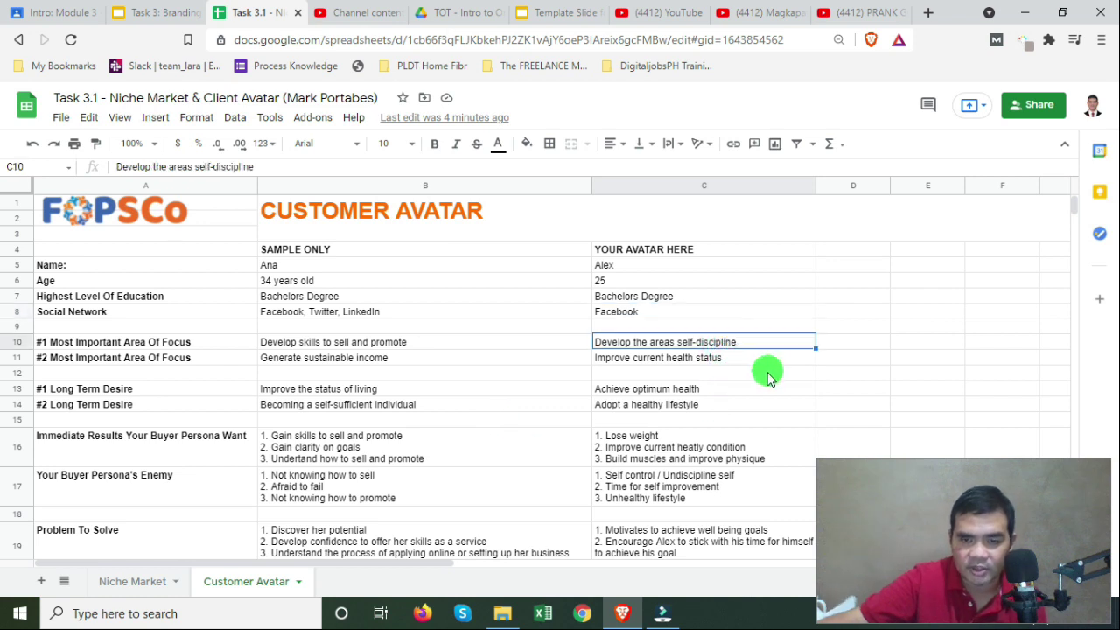
{"action": "left_click", "coordinate": [766, 373]}
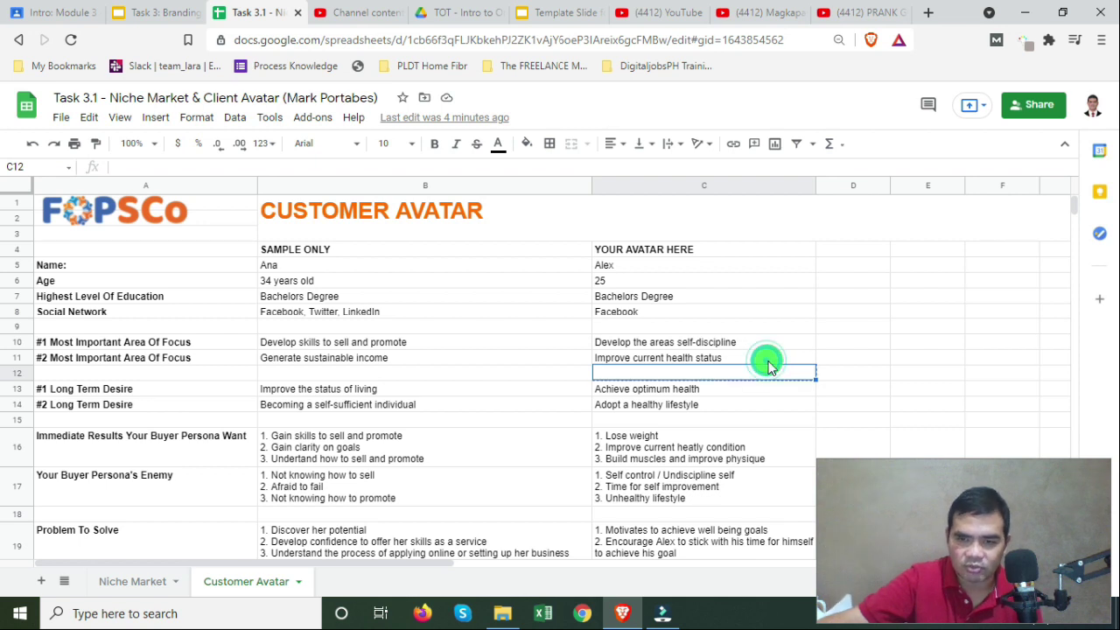
{"action": "left_click", "coordinate": [773, 358]}
{"action": "key", "text": "ctrl+c"}
{"action": "left_click_drag", "start_coordinate": [787, 339], "coordinate": [790, 340]}
{"action": "left_click", "coordinate": [790, 406]}
{"action": "key", "text": "ctrl+z"}
- Review the avatar's first and second long-term desires in C13 and C14
{"action": "left_click", "coordinate": [770, 404]}
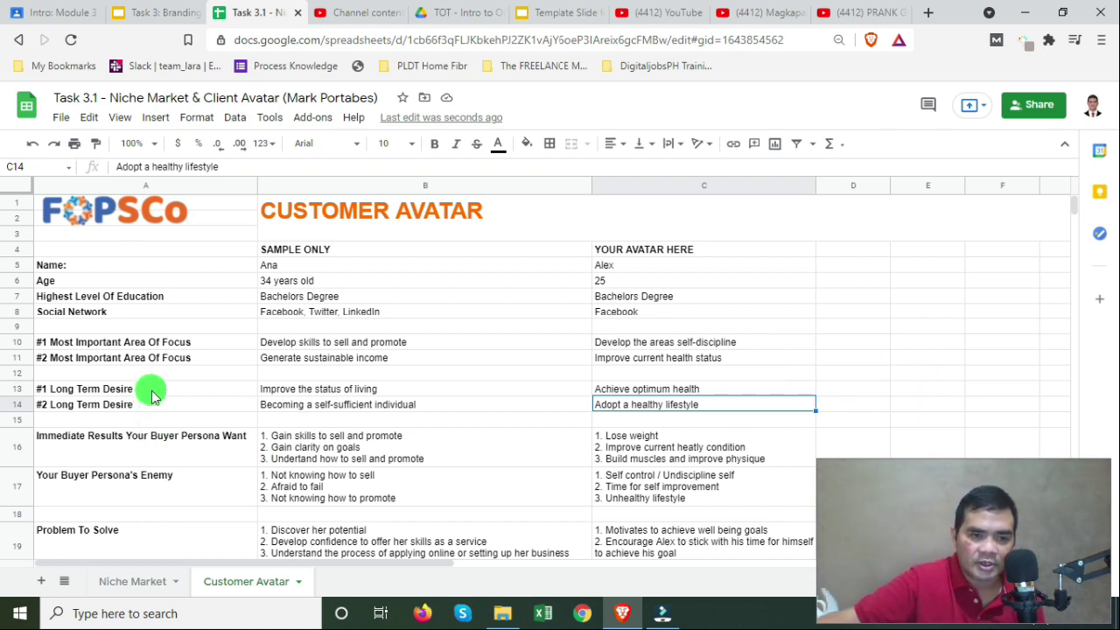
{"action": "left_click", "coordinate": [734, 391]}
{"action": "left_click", "coordinate": [726, 405]}
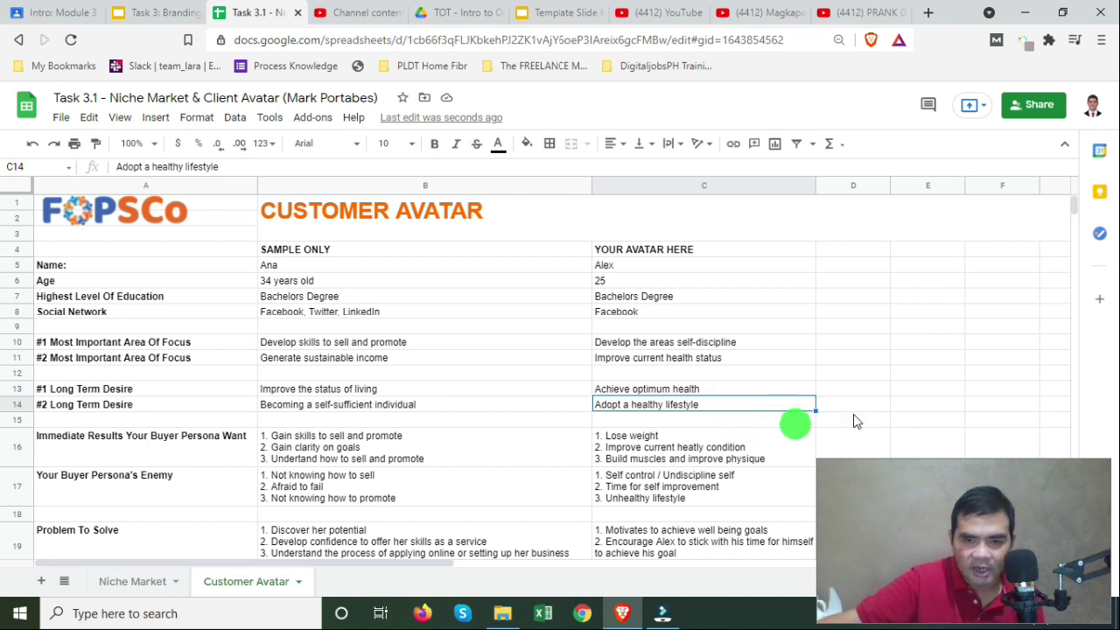
{"action": "scroll", "coordinate": [901, 393], "scroll_direction": "down", "scroll_amount": 2}
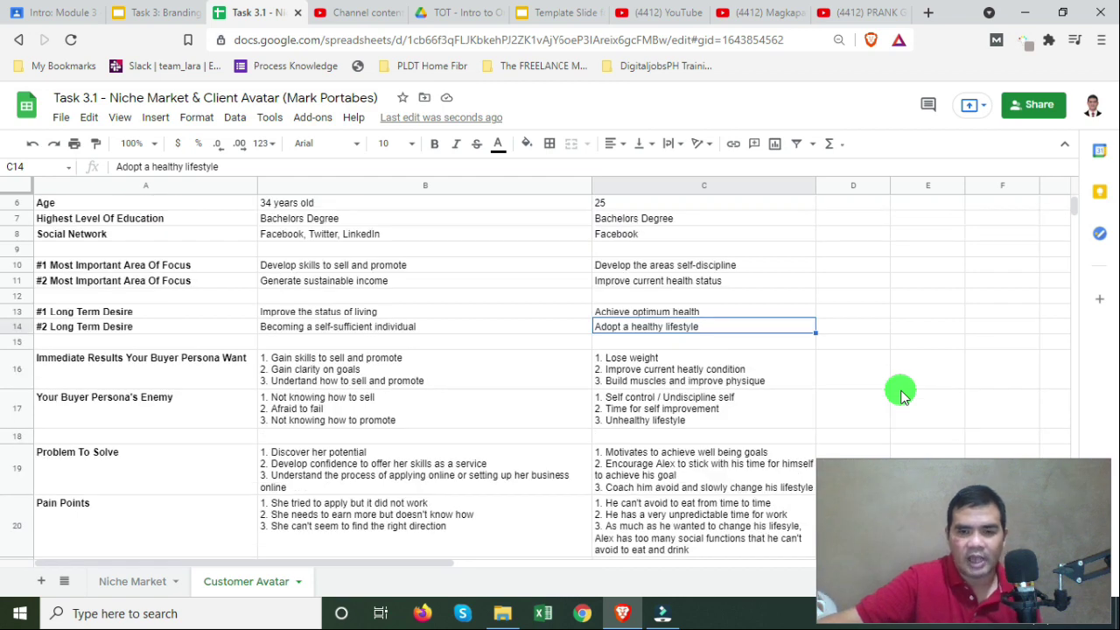
{"action": "key", "text": "ctrl+c"}
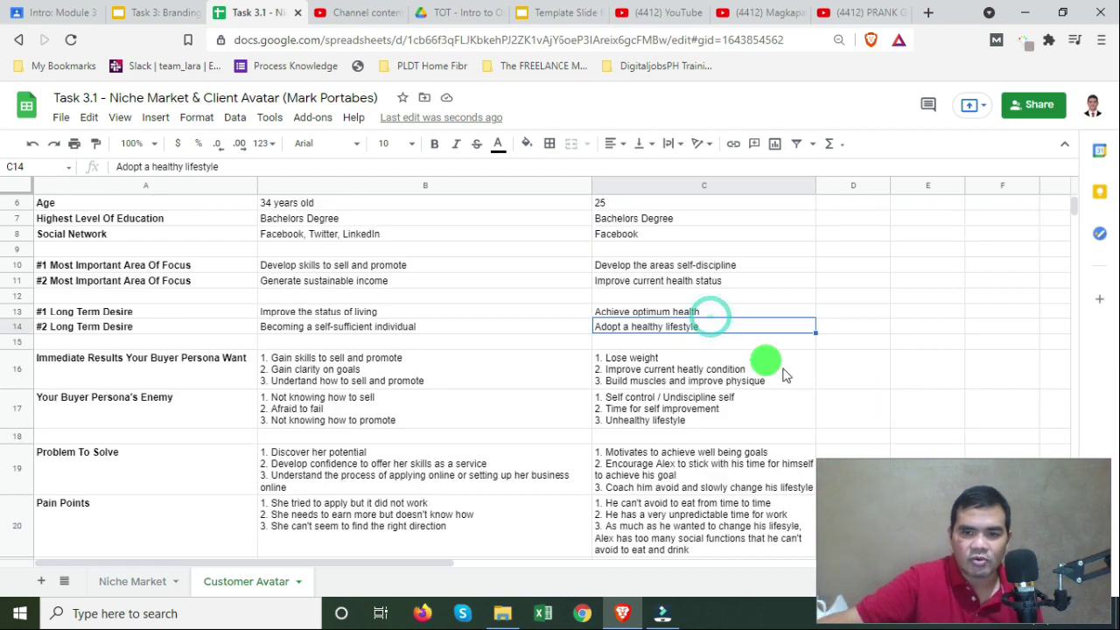
{"action": "left_click", "coordinate": [864, 384]}
{"action": "left_click_drag", "start_coordinate": [730, 352], "coordinate": [729, 310]}
{"action": "left_click", "coordinate": [735, 315]}
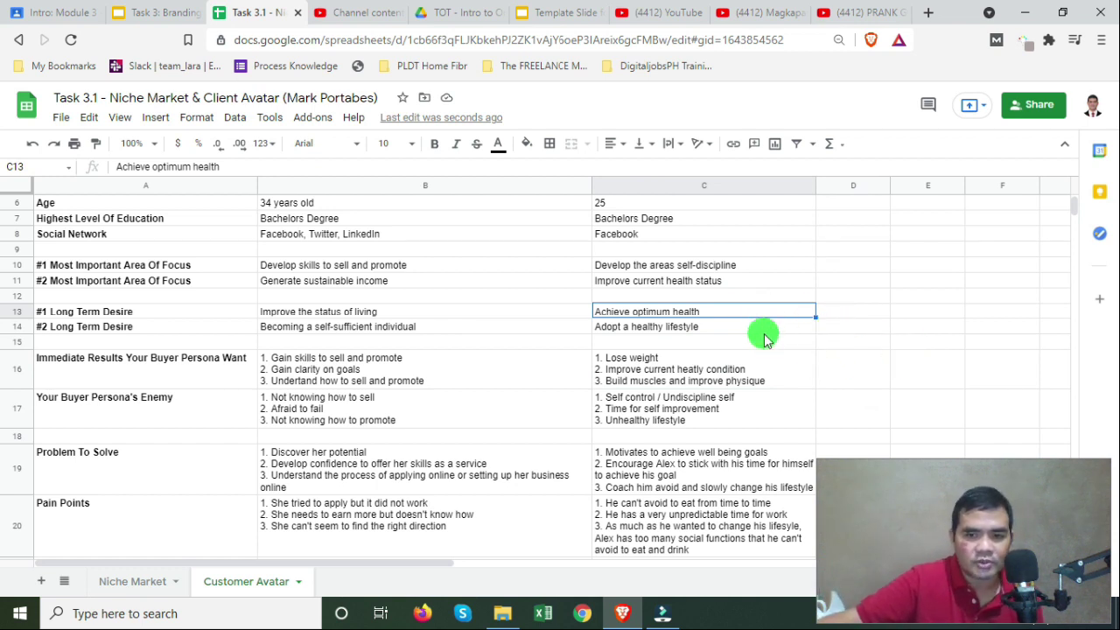
{"action": "left_click", "coordinate": [767, 331]}
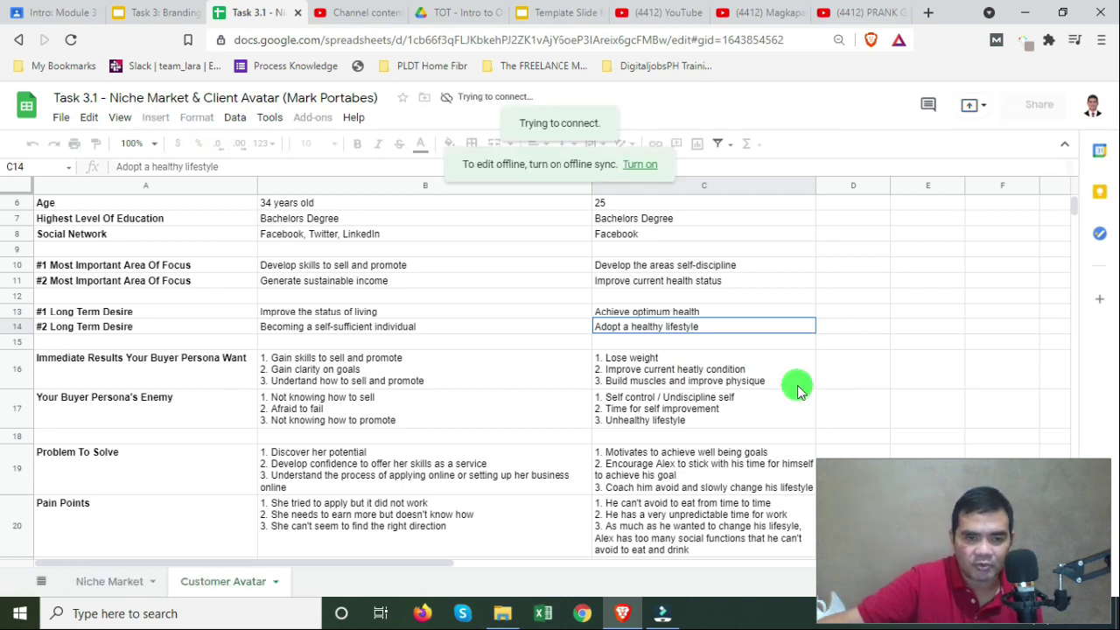
- Compare the immediate results the buyer persona wants in C16 with the persona's enemy entries in C17
{"action": "left_click", "coordinate": [797, 385]}
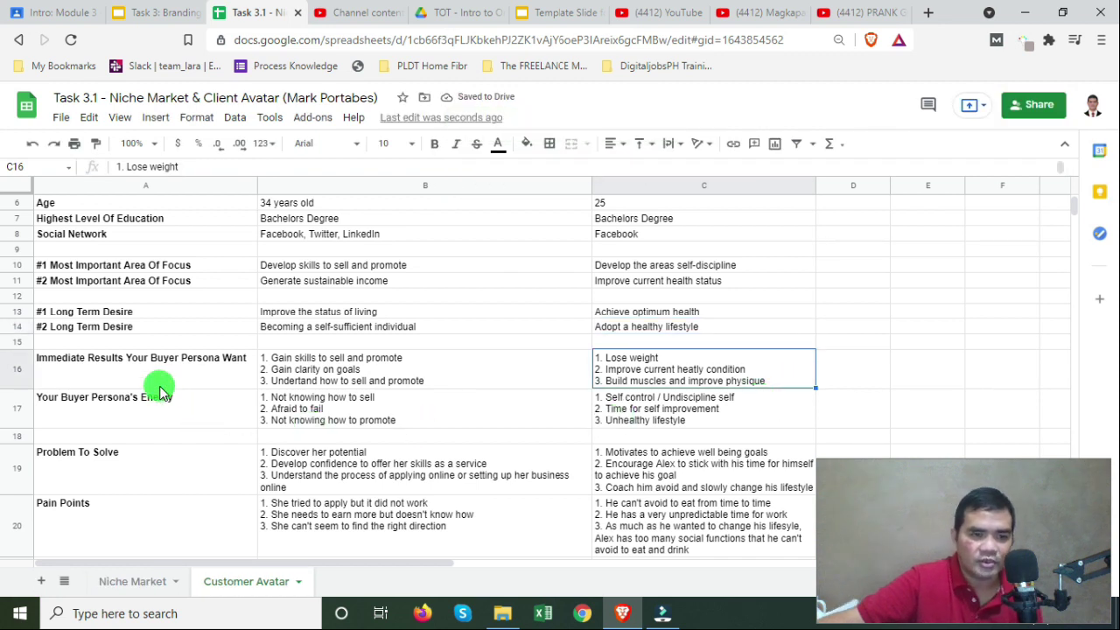
{"action": "left_click", "coordinate": [694, 422]}
{"action": "left_click", "coordinate": [705, 371]}
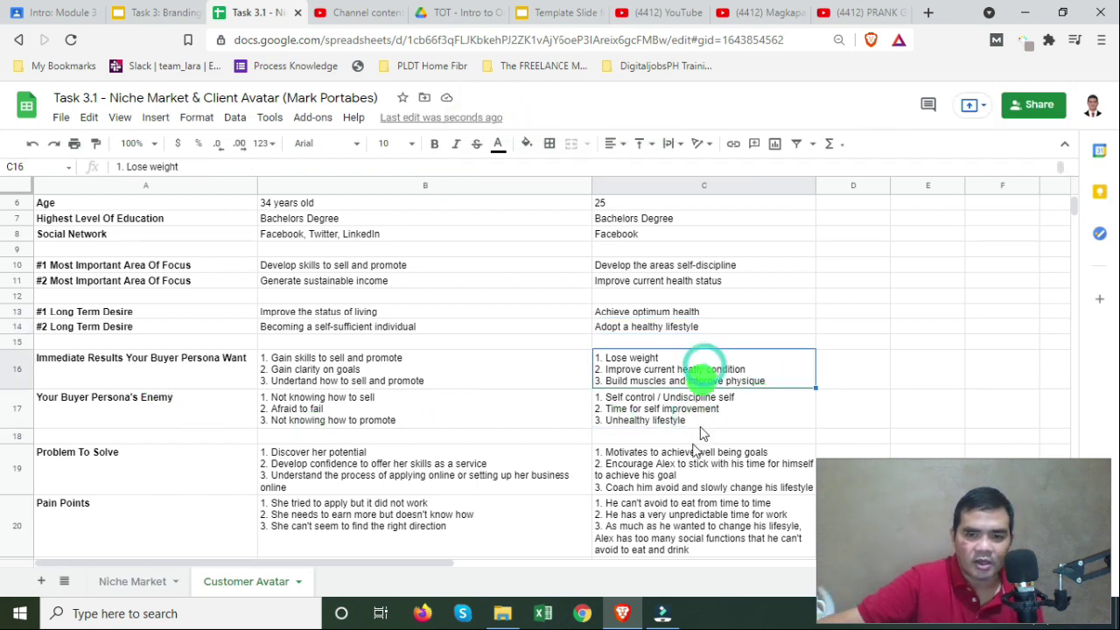
{"action": "left_click", "coordinate": [676, 410]}
{"action": "left_click", "coordinate": [697, 376]}
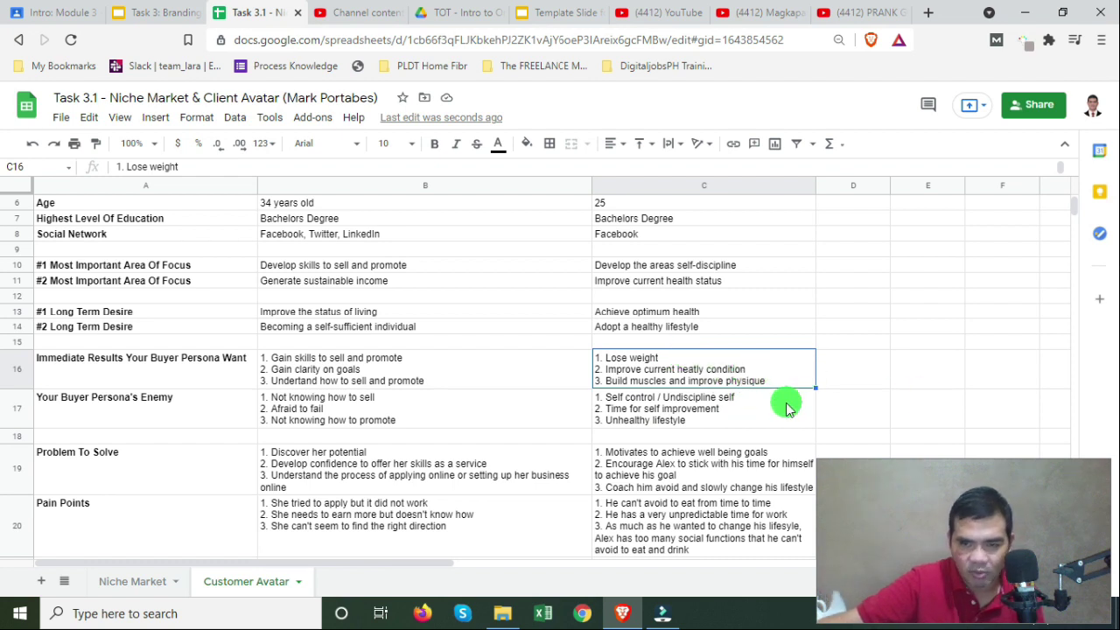
{"action": "left_click", "coordinate": [737, 409]}
{"action": "left_click", "coordinate": [729, 371]}
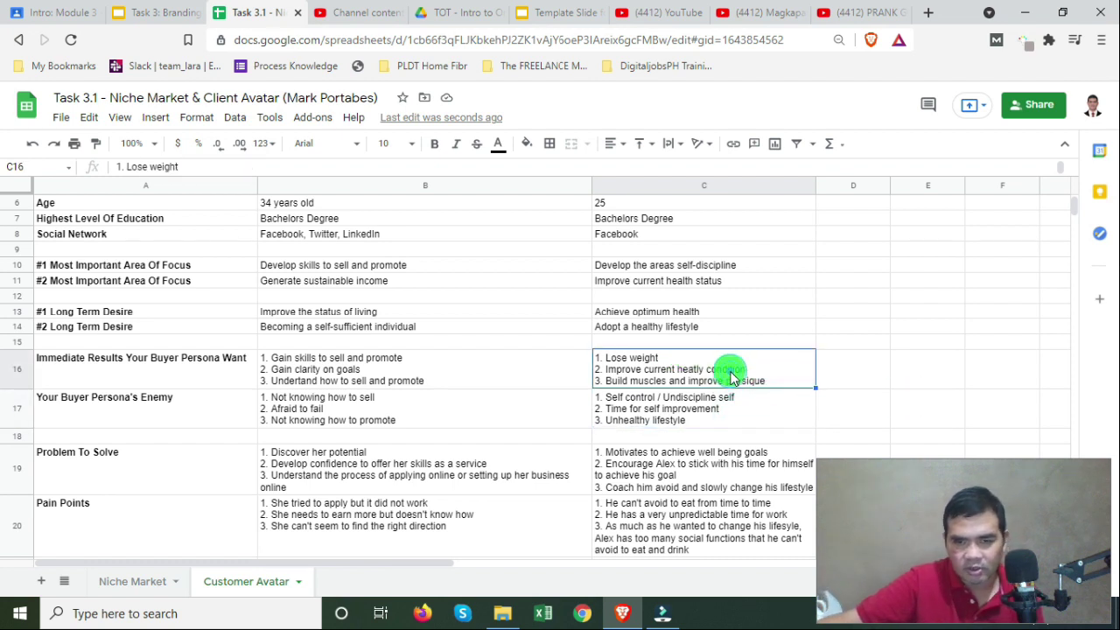
- Examine the Your Buyer Persona's Enemy row, relating C17 to the long-term desire in C13 and the problem to solve in C19
{"action": "left_click", "coordinate": [728, 313]}
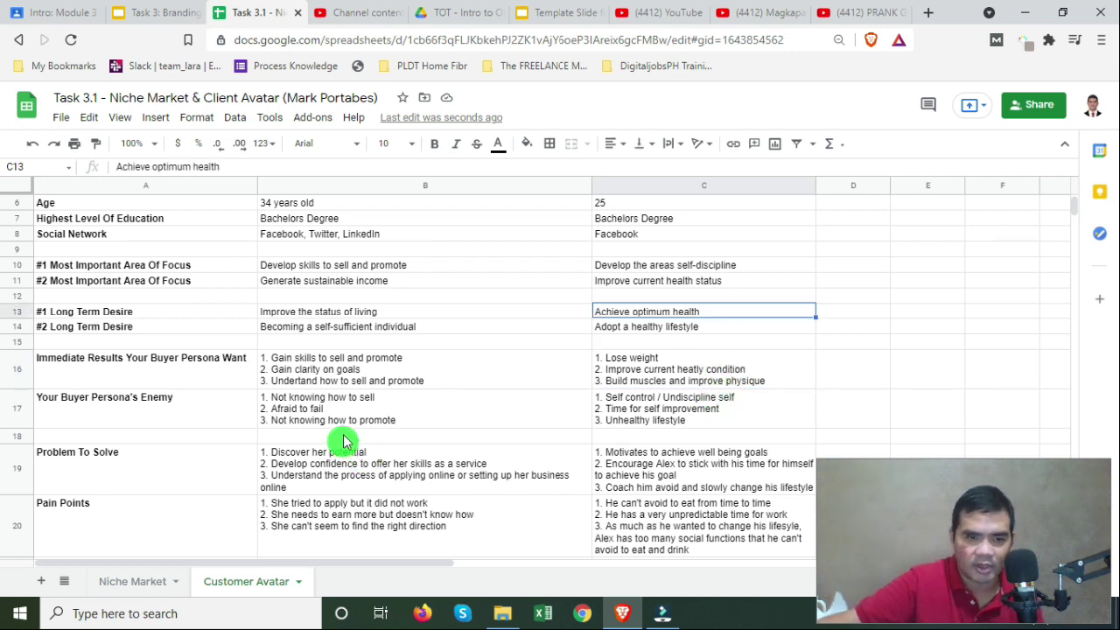
{"action": "left_click", "coordinate": [119, 427]}
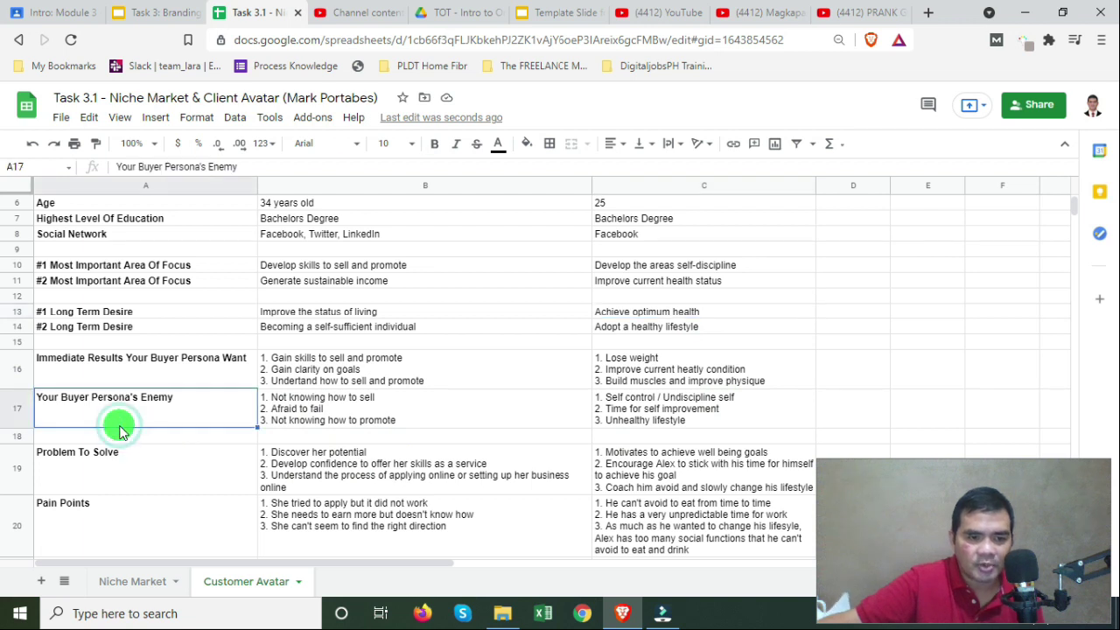
{"action": "left_click", "coordinate": [748, 425]}
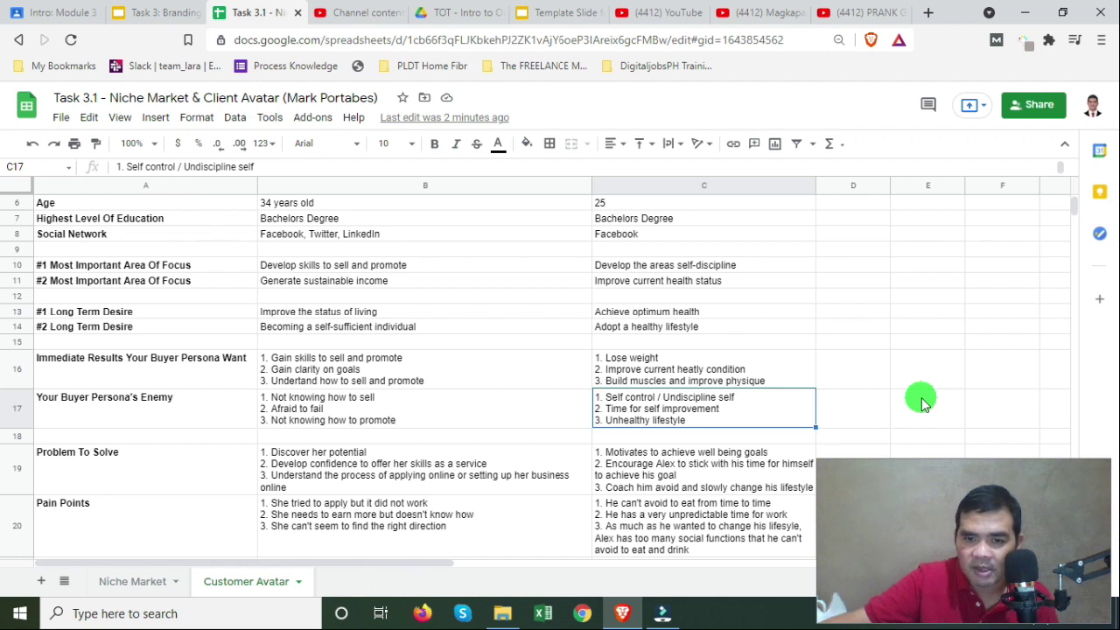
{"action": "left_click", "coordinate": [719, 460]}
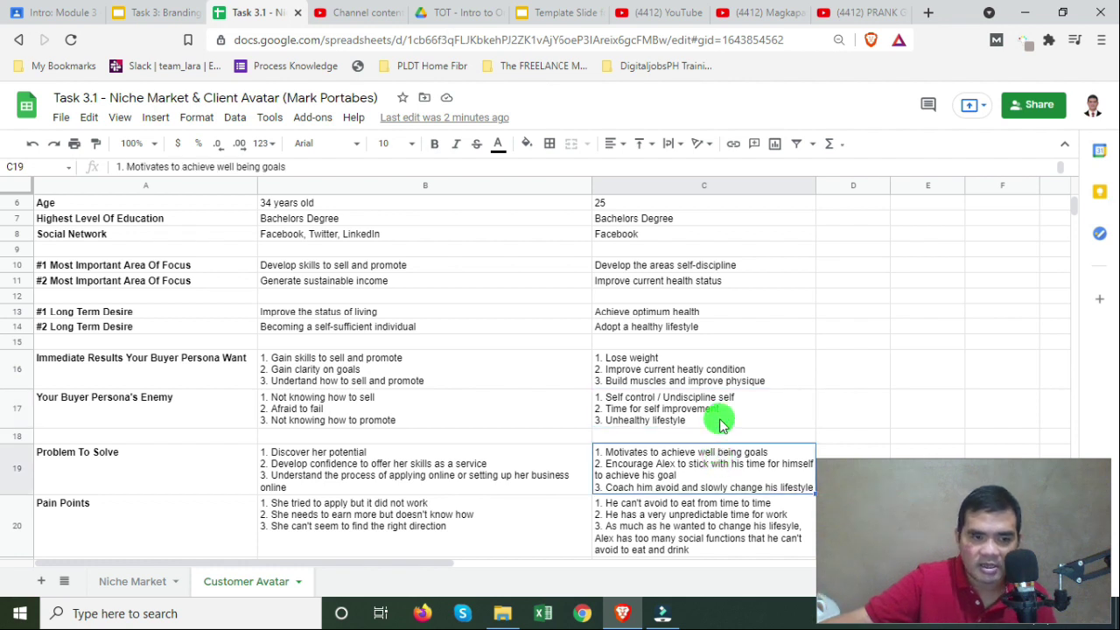
{"action": "left_click", "coordinate": [719, 421]}
{"action": "left_click", "coordinate": [723, 462]}
{"action": "left_click", "coordinate": [723, 421]}
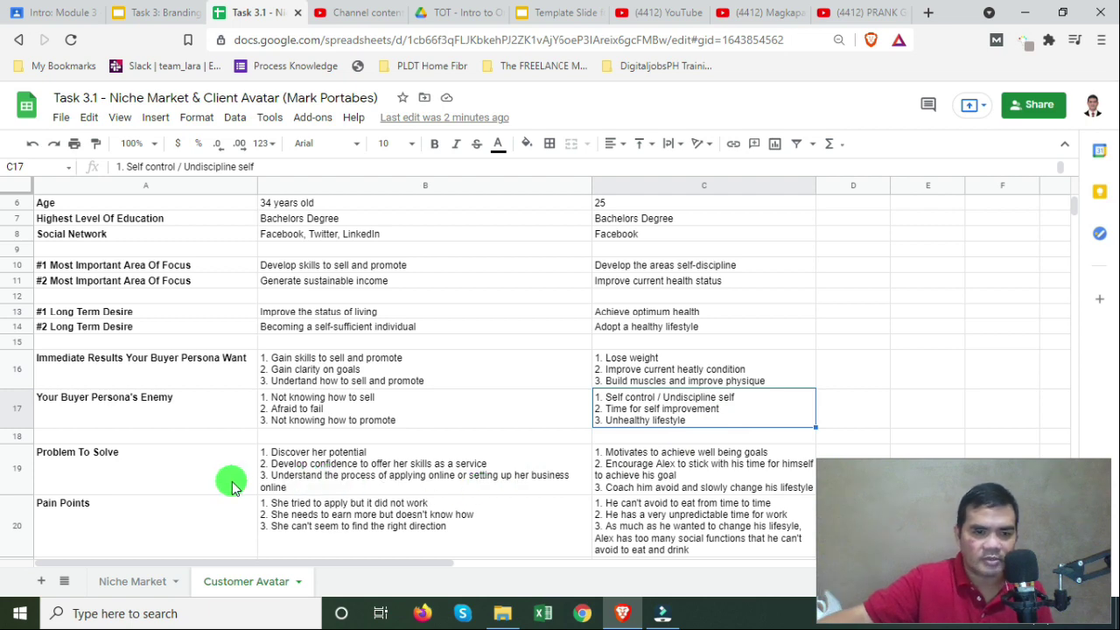
- Review the Problem To Solve row and the avatar's pain points in C20
{"action": "scroll", "coordinate": [232, 482], "scroll_direction": "down", "scroll_amount": 2}
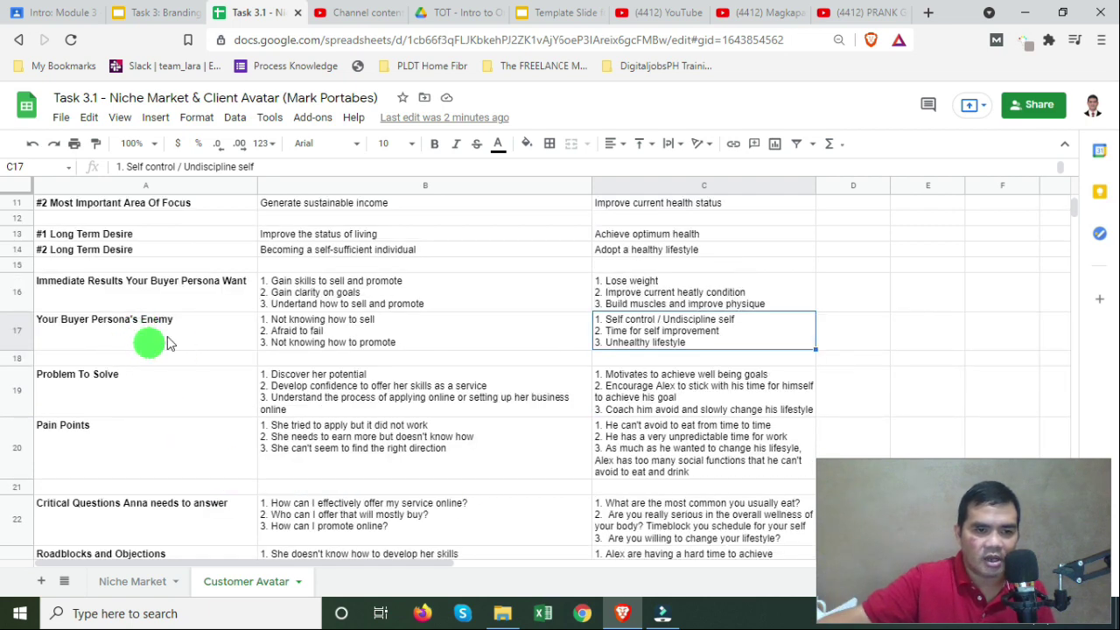
{"action": "left_click", "coordinate": [157, 393]}
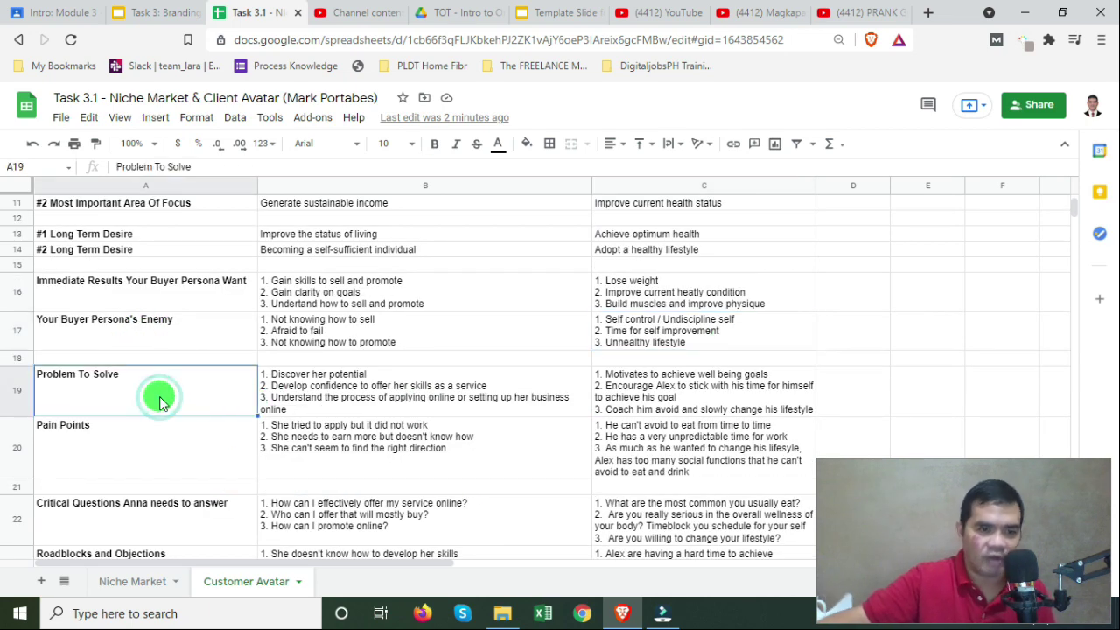
{"action": "scroll", "coordinate": [219, 486], "scroll_direction": "down", "scroll_amount": 2}
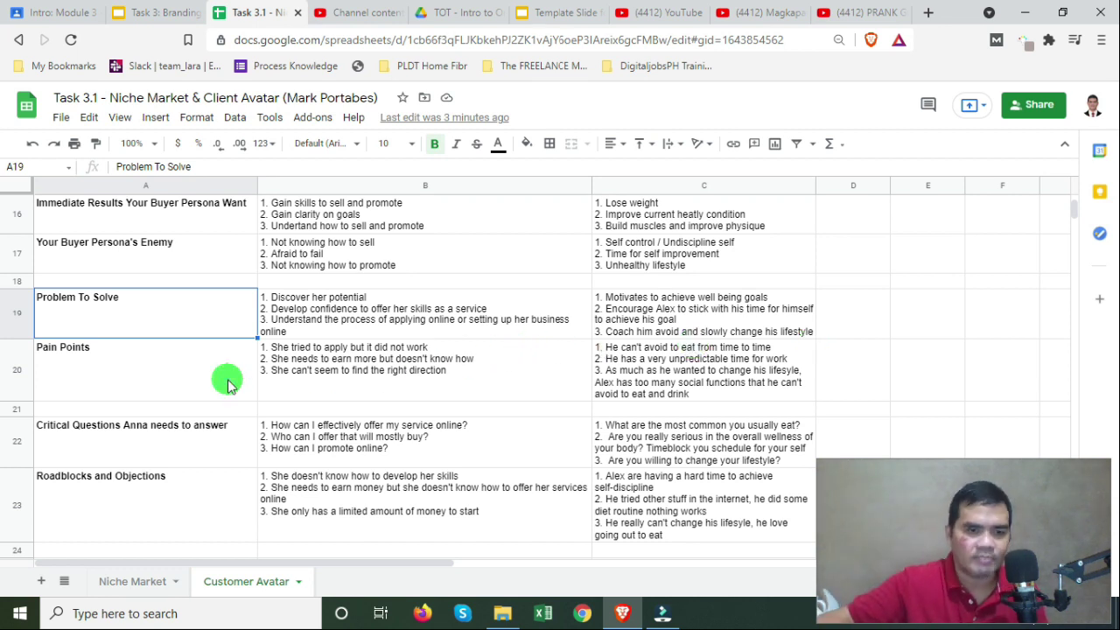
{"action": "left_click", "coordinate": [253, 395]}
{"action": "left_click", "coordinate": [695, 398]}
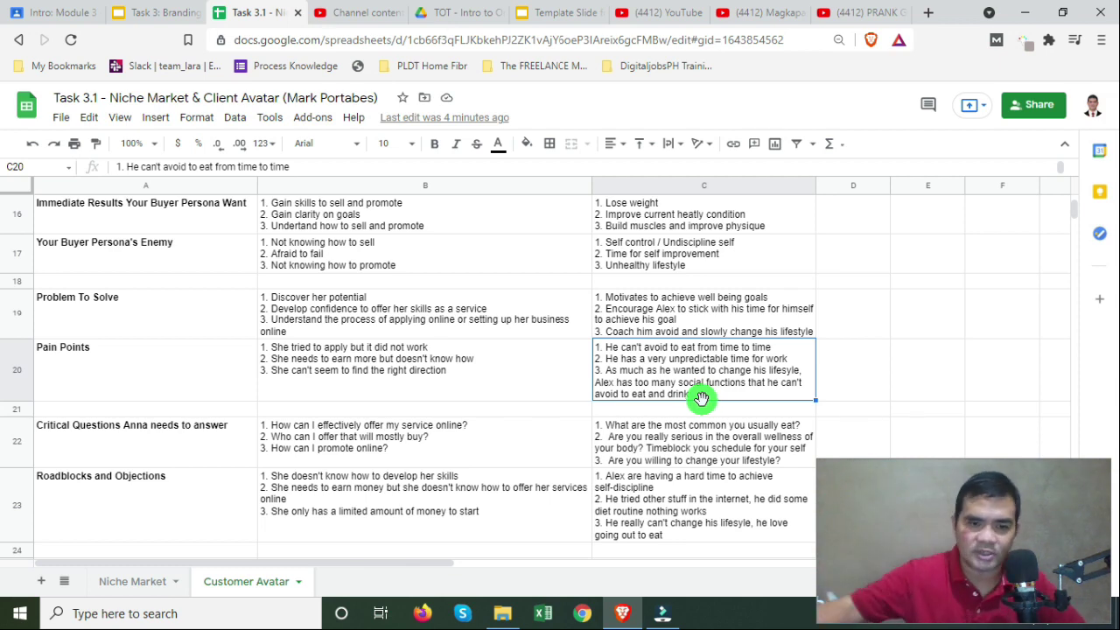
- Read through the Critical Questions row and examine the Roadblocks and Objections row
{"action": "scroll", "coordinate": [328, 472], "scroll_direction": "down", "scroll_amount": 1}
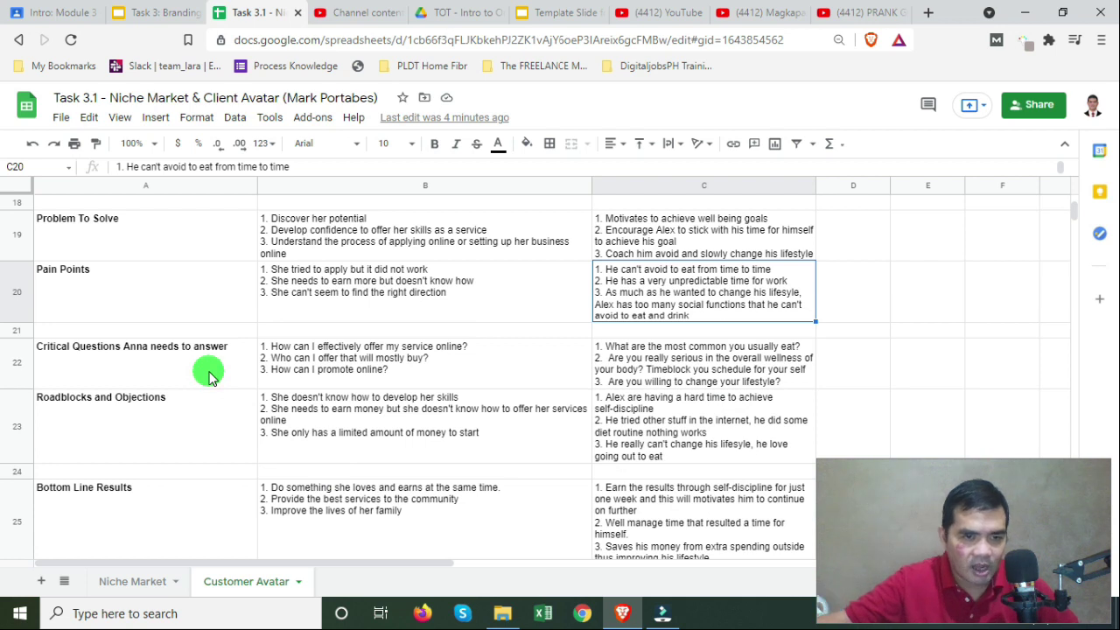
{"action": "scroll", "coordinate": [208, 372], "scroll_direction": "down", "scroll_amount": 3}
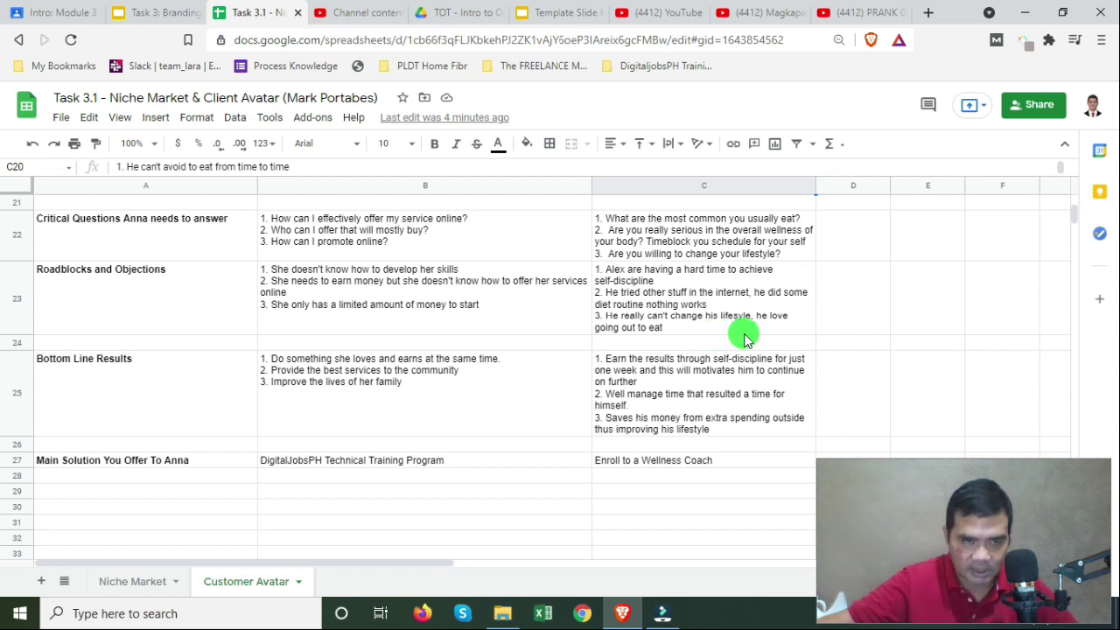
{"action": "left_click", "coordinate": [178, 315]}
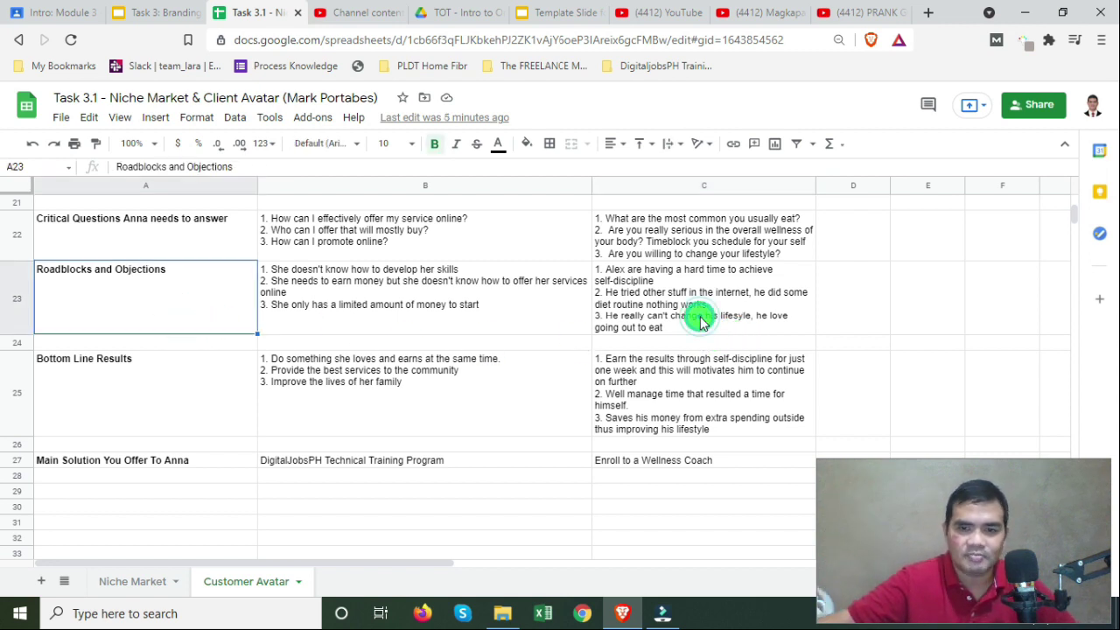
- Examine the avatar's roadblocks and objections in C23 against the critical questions in C22 and the bottom line results in C25
{"action": "left_click", "coordinate": [700, 320]}
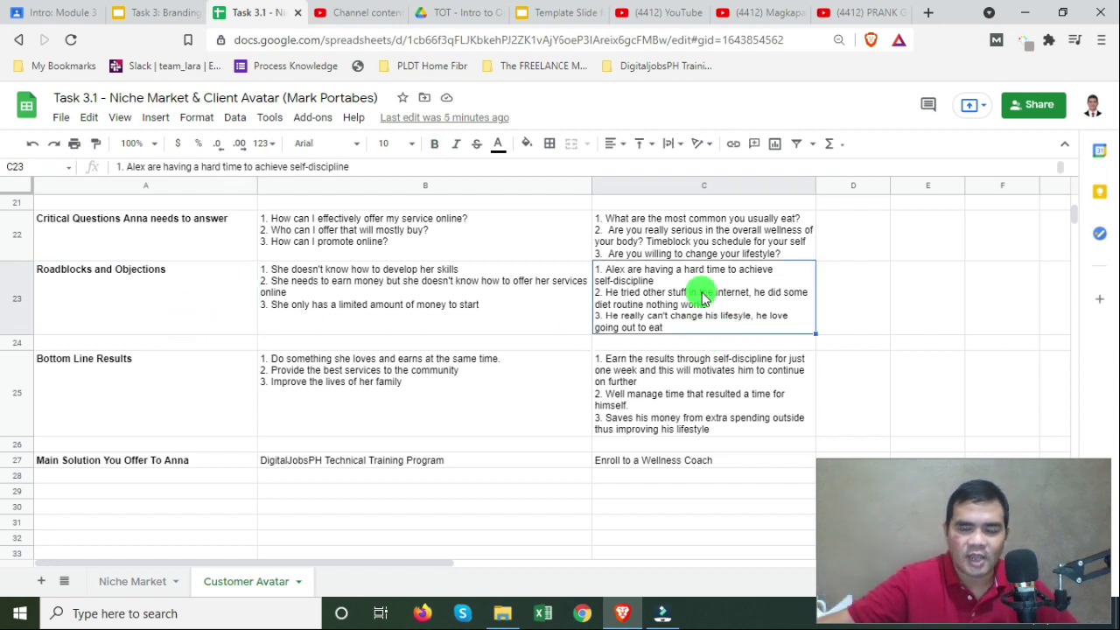
{"action": "left_click", "coordinate": [657, 237]}
{"action": "left_click", "coordinate": [688, 320]}
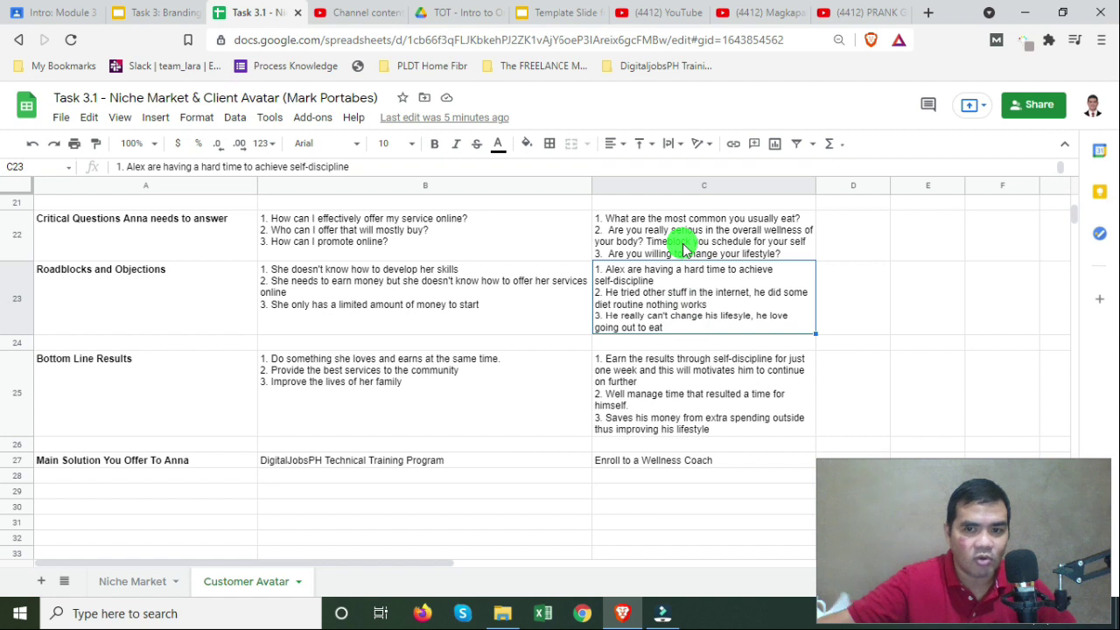
{"action": "left_click", "coordinate": [707, 388]}
{"action": "left_click", "coordinate": [688, 305]}
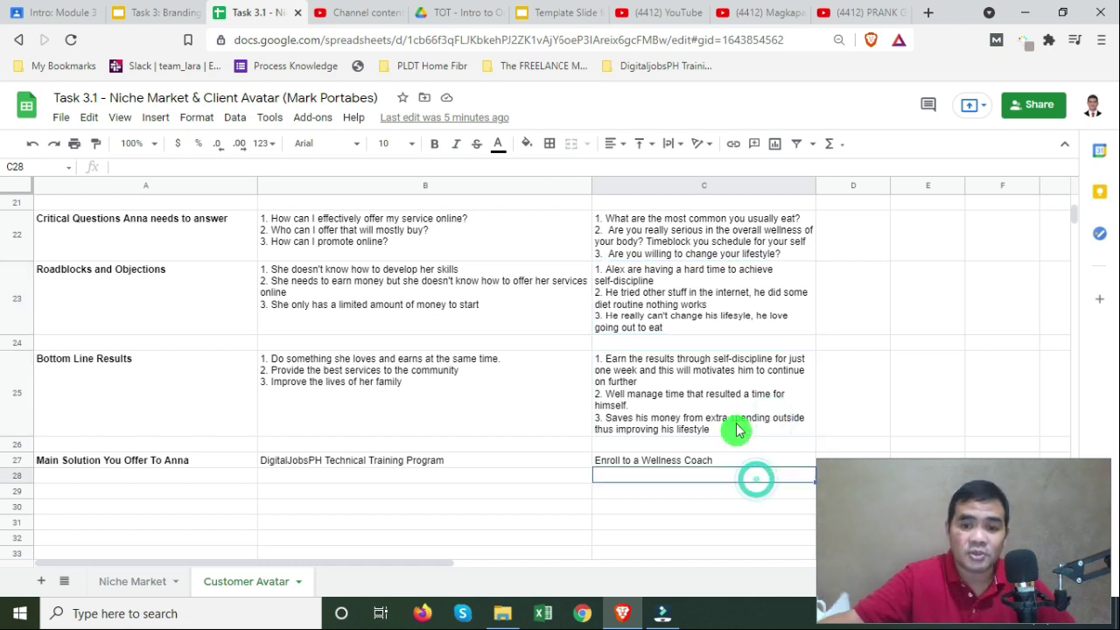
- Review the avatar's bottom line results in C25 and relate them to the desires and focus areas higher in the worksheet
{"action": "left_click", "coordinate": [737, 426]}
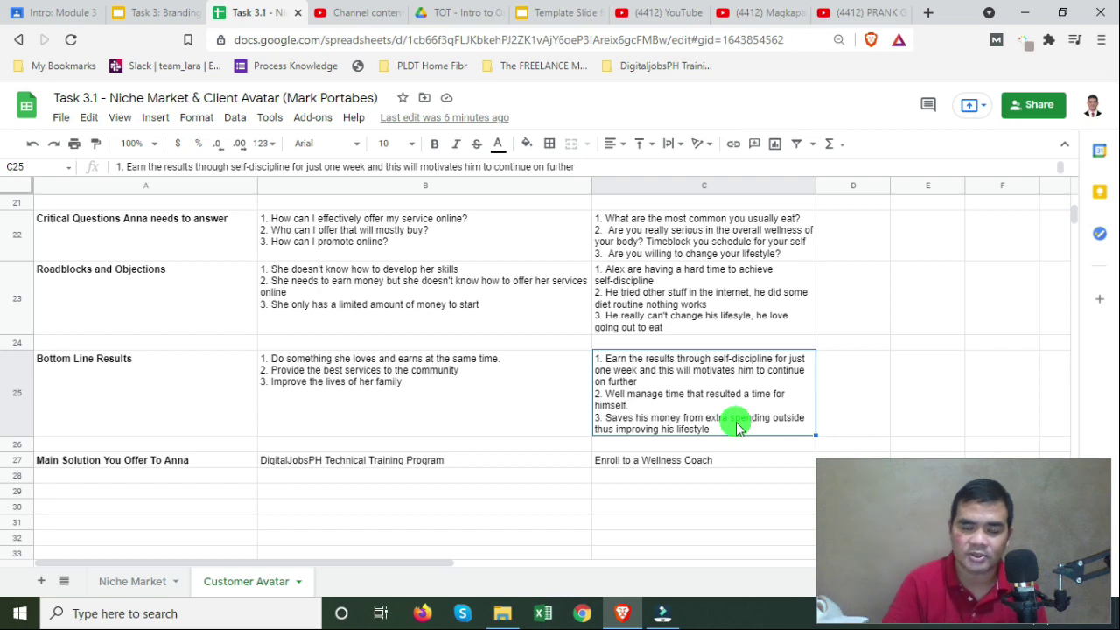
{"action": "scroll", "coordinate": [736, 426], "scroll_direction": "up", "scroll_amount": 5}
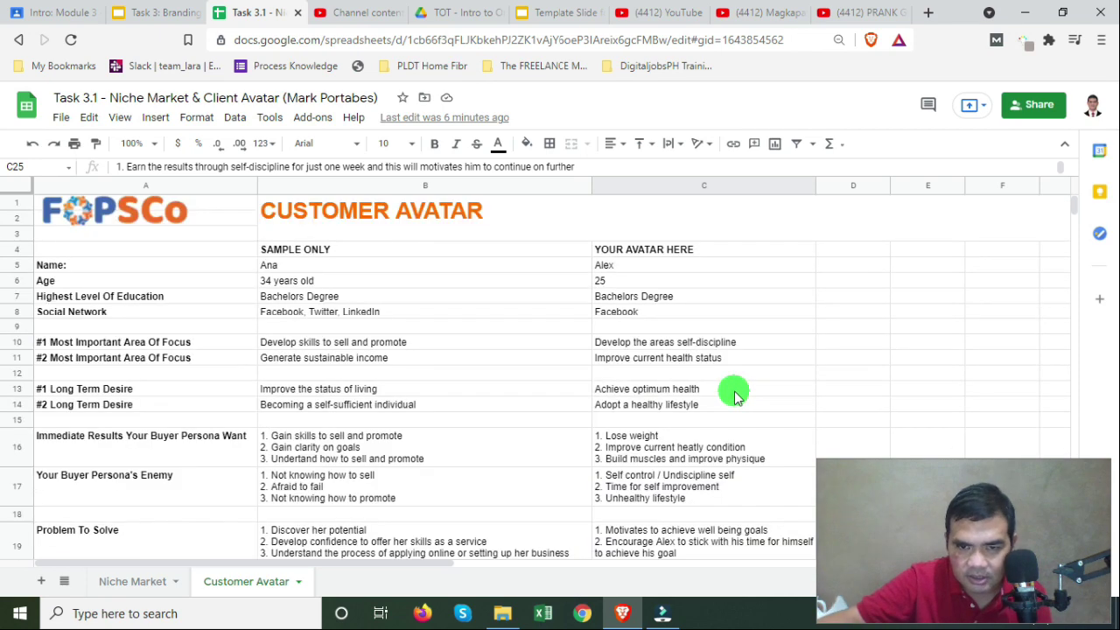
{"action": "scroll", "coordinate": [740, 416], "scroll_direction": "down", "scroll_amount": 6}
{"action": "scroll", "coordinate": [705, 464], "scroll_direction": "up", "scroll_amount": 1}
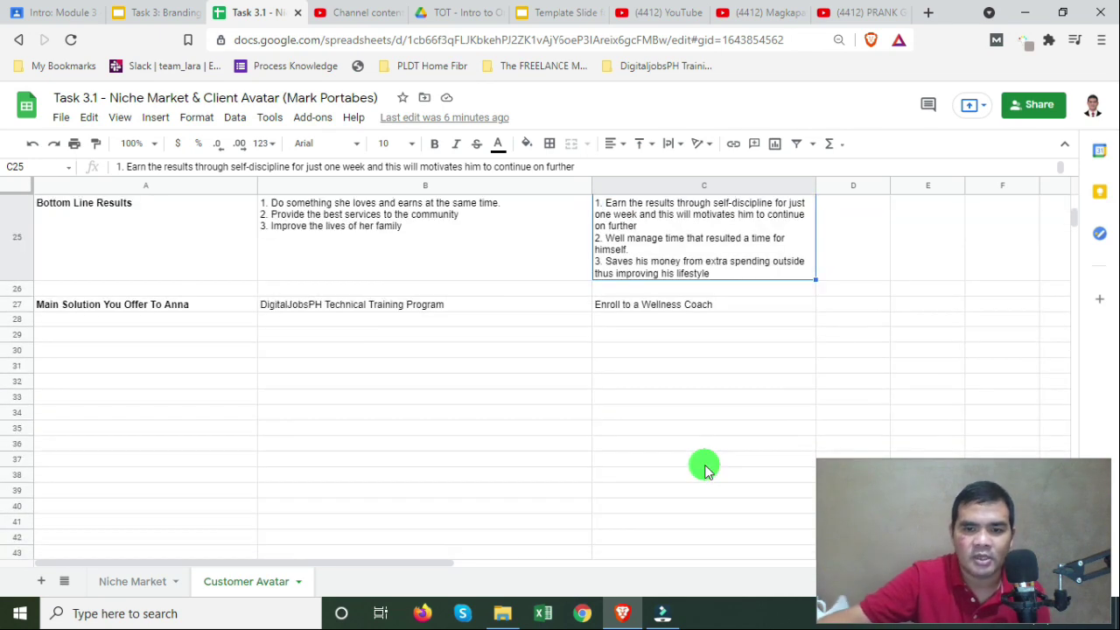
- Examine the Main Solution row, focusing on the avatar's solution in C27 and its relation to the bottom line results
{"action": "left_click", "coordinate": [90, 364]}
{"action": "left_click", "coordinate": [102, 305]}
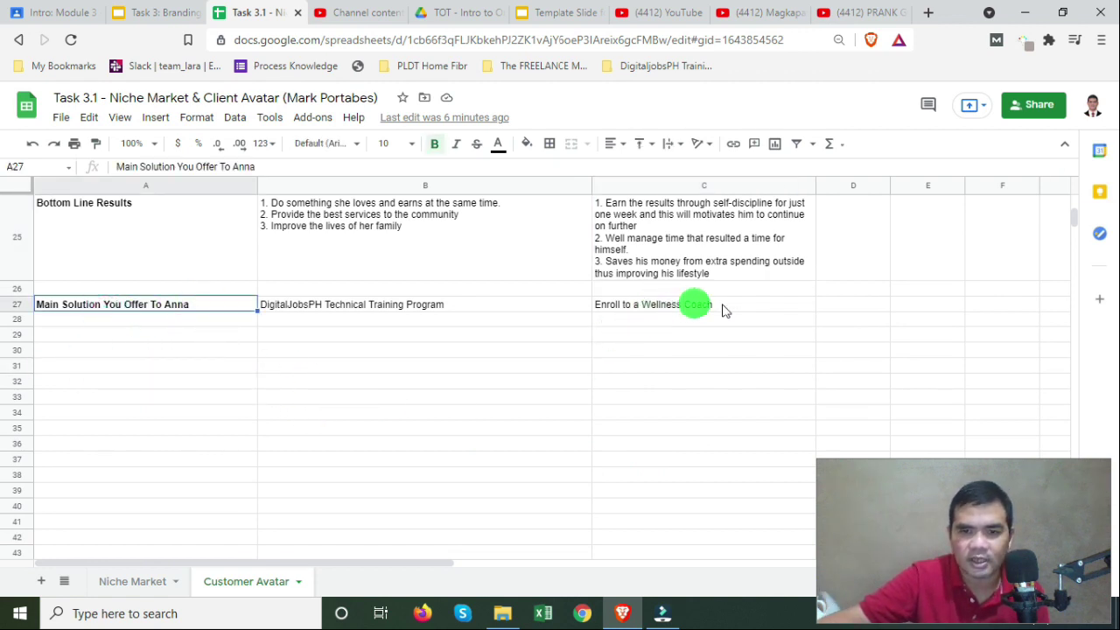
{"action": "left_click", "coordinate": [758, 310]}
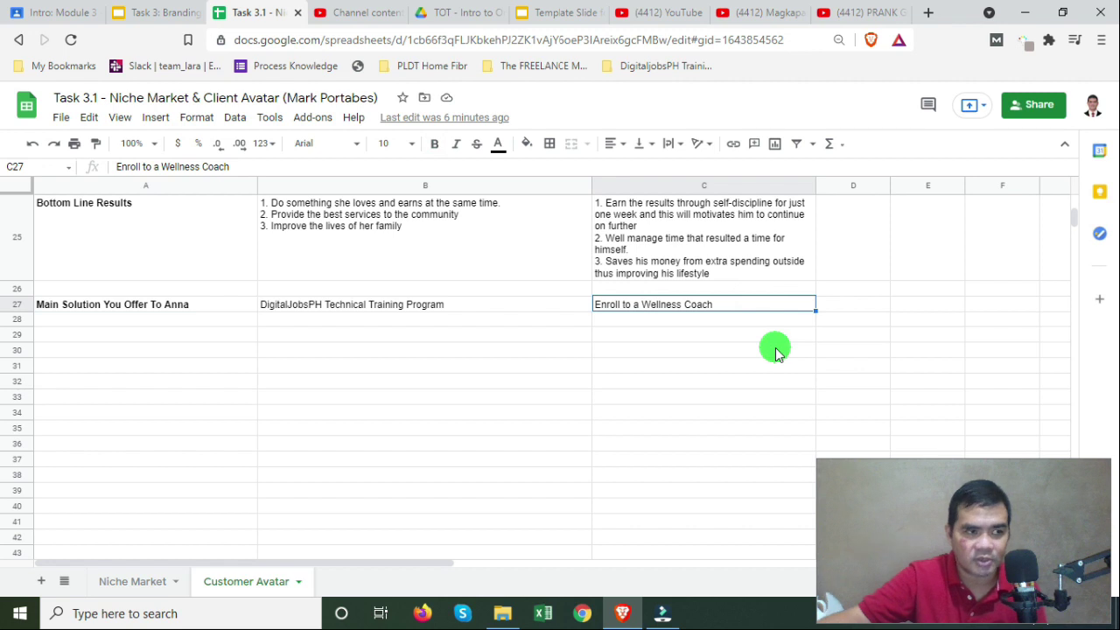
{"action": "scroll", "coordinate": [717, 385], "scroll_direction": "up", "scroll_amount": 1}
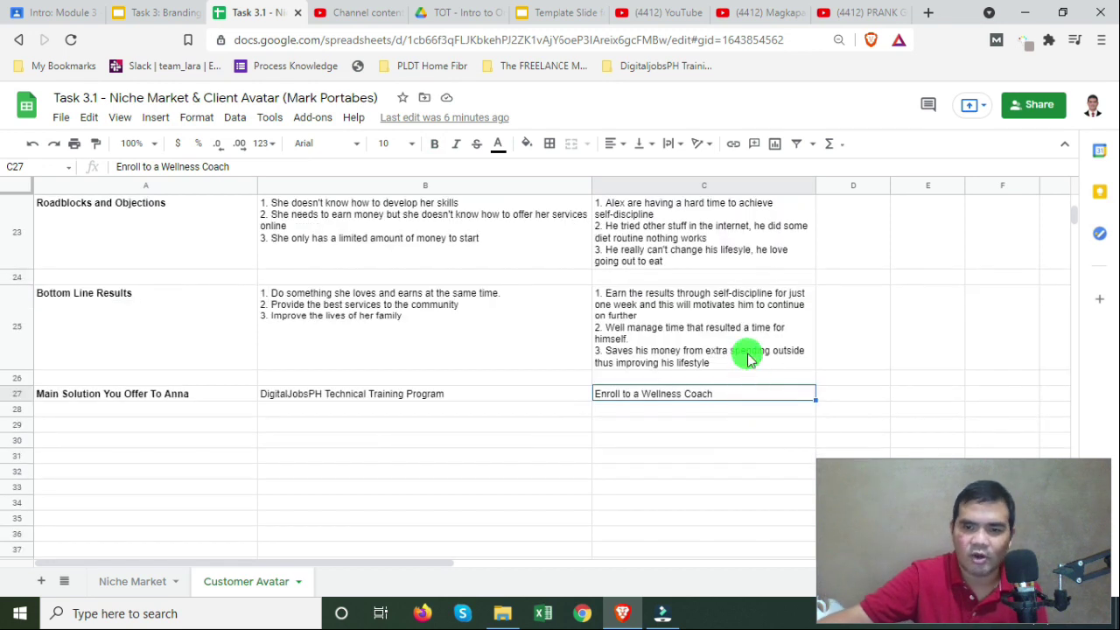
{"action": "left_click", "coordinate": [753, 428]}
{"action": "left_click", "coordinate": [741, 398]}
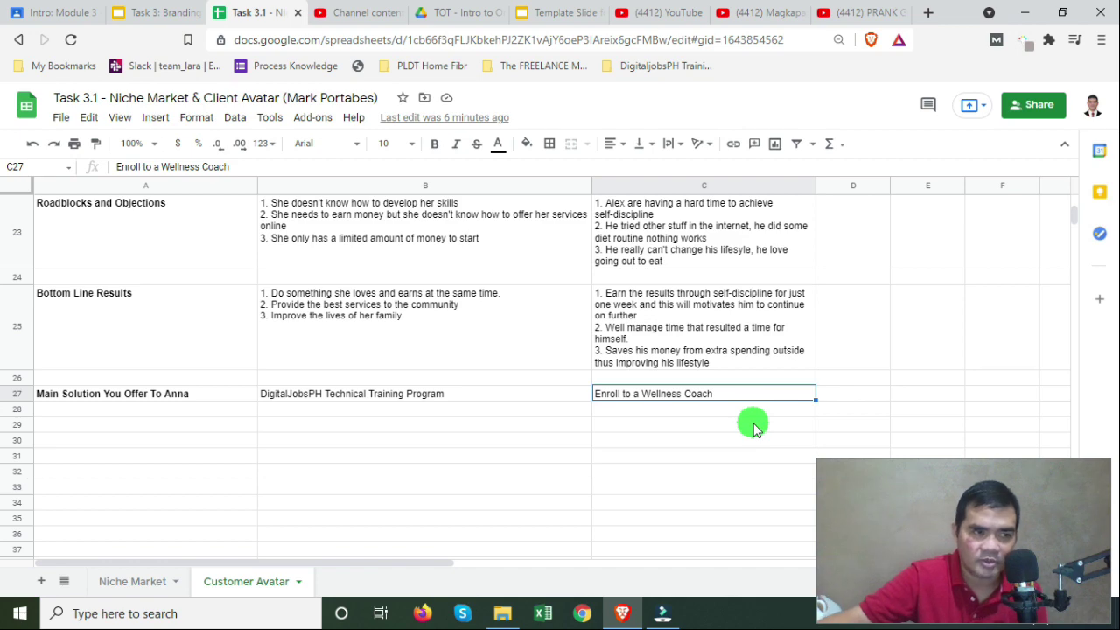
- Look over the whole Customer Avatar worksheet once more, from the main solution back to the avatar's basic details
{"action": "scroll", "coordinate": [743, 520], "scroll_direction": "up", "scroll_amount": 3}
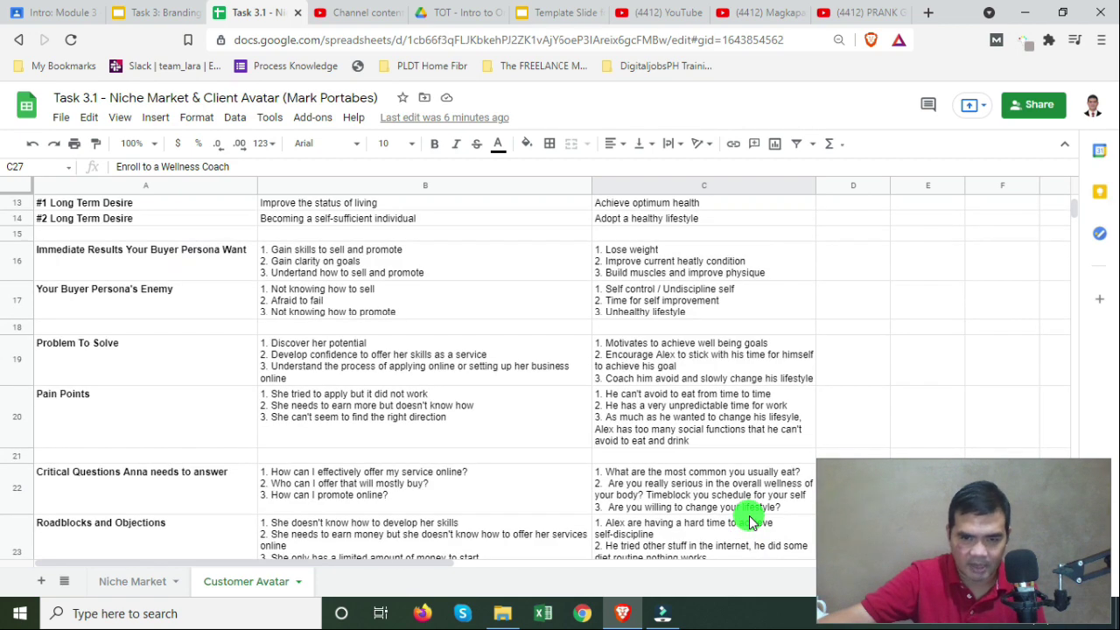
{"action": "scroll", "coordinate": [750, 516], "scroll_direction": "down", "scroll_amount": 2}
{"action": "scroll", "coordinate": [508, 420], "scroll_direction": "up", "scroll_amount": 5}
{"action": "scroll", "coordinate": [490, 437], "scroll_direction": "down", "scroll_amount": 8}
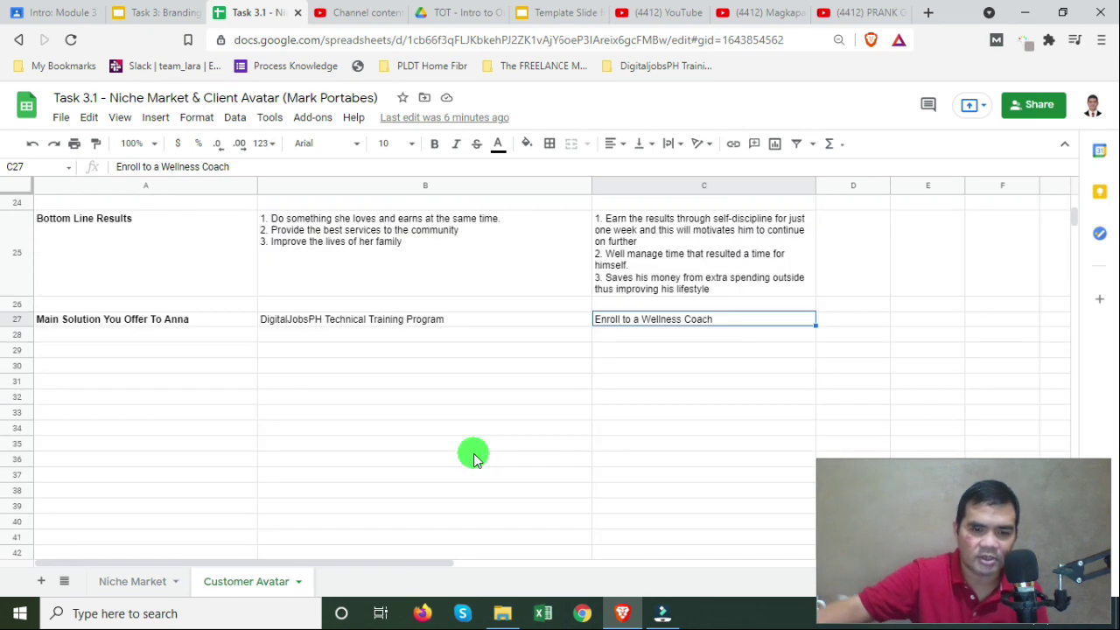
{"action": "scroll", "coordinate": [474, 459], "scroll_direction": "up", "scroll_amount": 2}
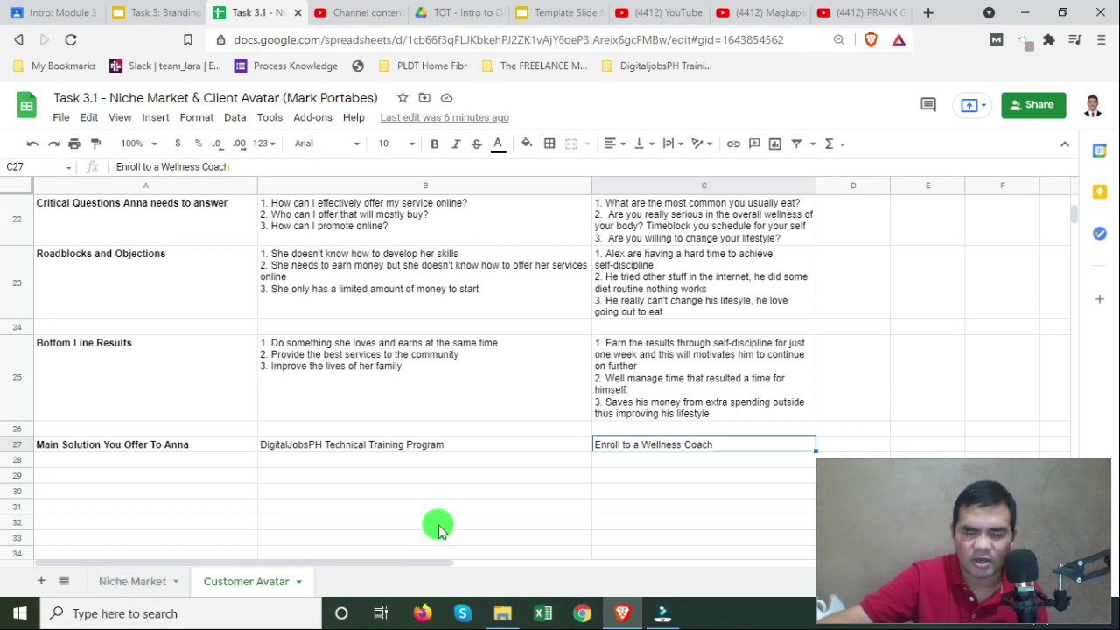
{"action": "scroll", "coordinate": [437, 525], "scroll_direction": "up", "scroll_amount": 10}
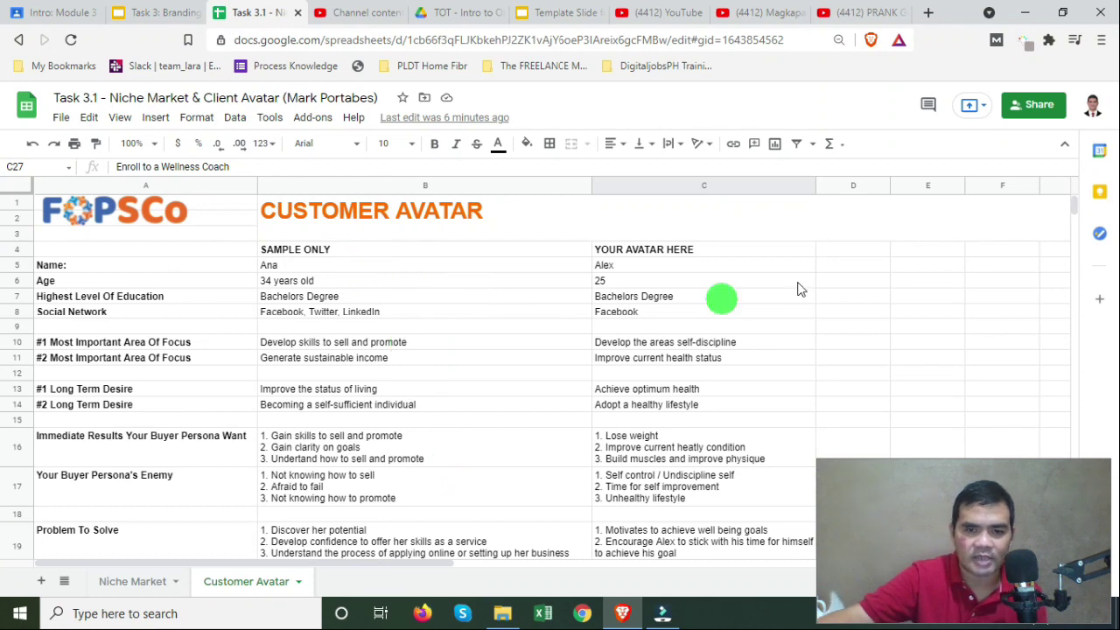
{"action": "scroll", "coordinate": [825, 355], "scroll_direction": "down", "scroll_amount": 2}
{"action": "scroll", "coordinate": [832, 345], "scroll_direction": "up", "scroll_amount": 2}
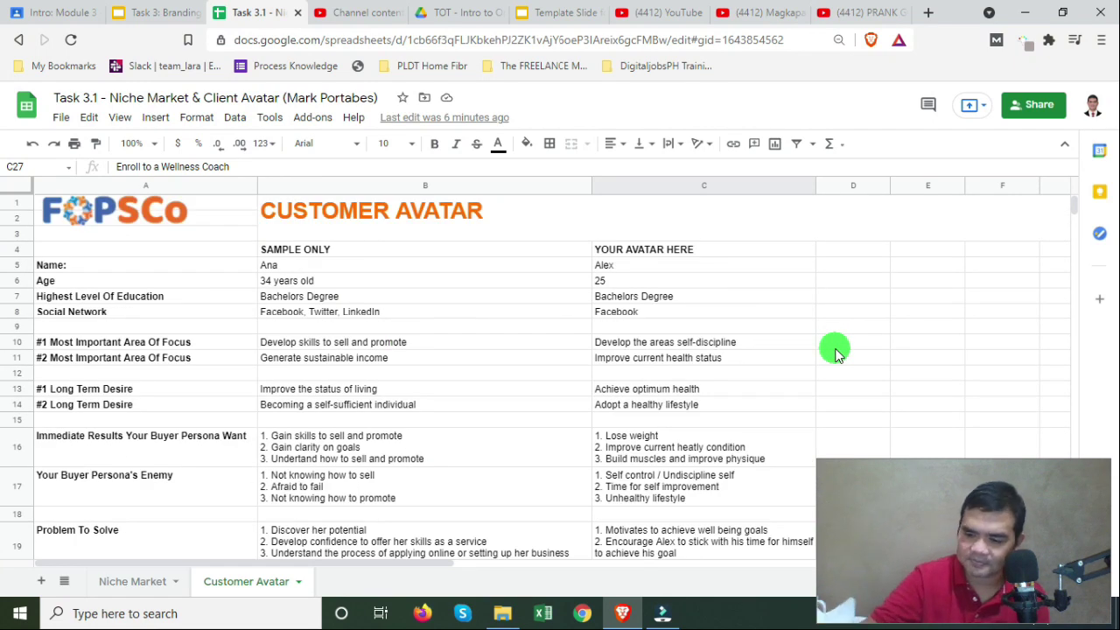